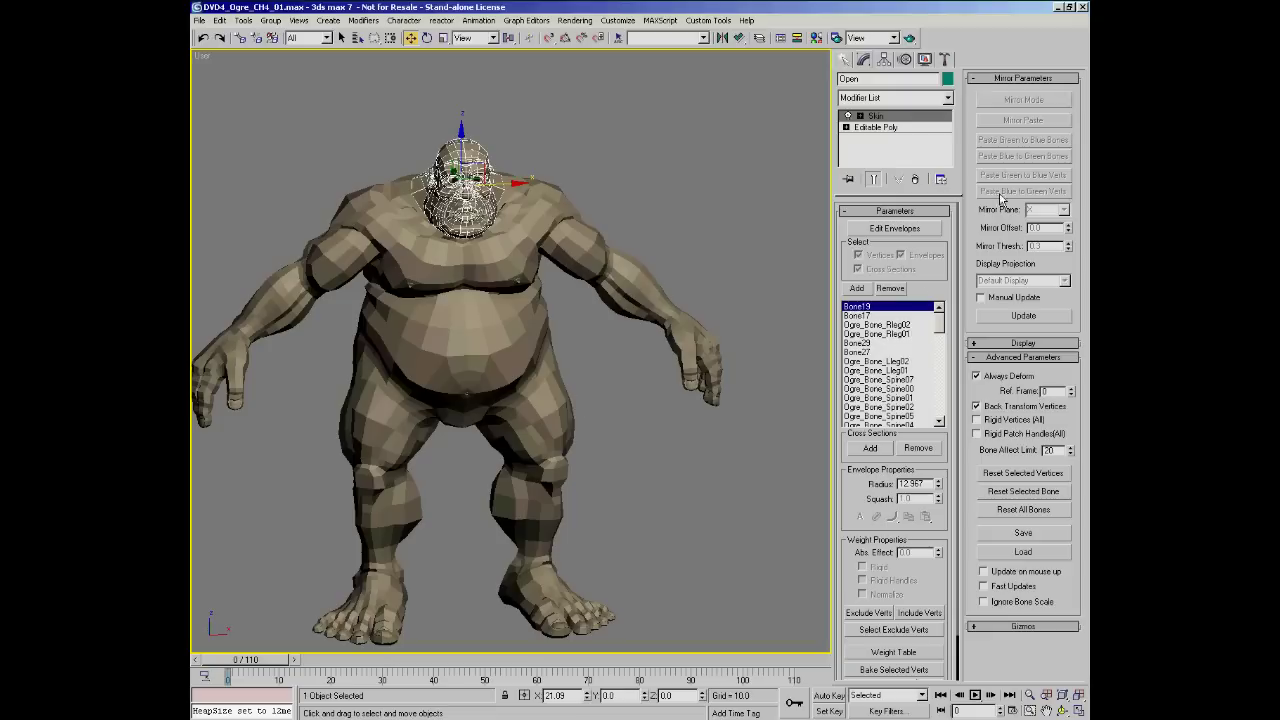
- Delete the Skin modifier from the separate Open head, leaving only its Editable Poly
right_click(875, 116)
left_click(897, 132)
middle_click_drag(562, 322, 475, 345, "alt")
middle_click_drag(513, 205, 533, 110, "ctrl+alt")
middle_click_drag(533, 110, 545, 296)
mouse_move(708, 300)
middle_mouse_down("alt")
mouse_move(672, 305)
mouse_move(712, 292)
middle_mouse_up("alt")
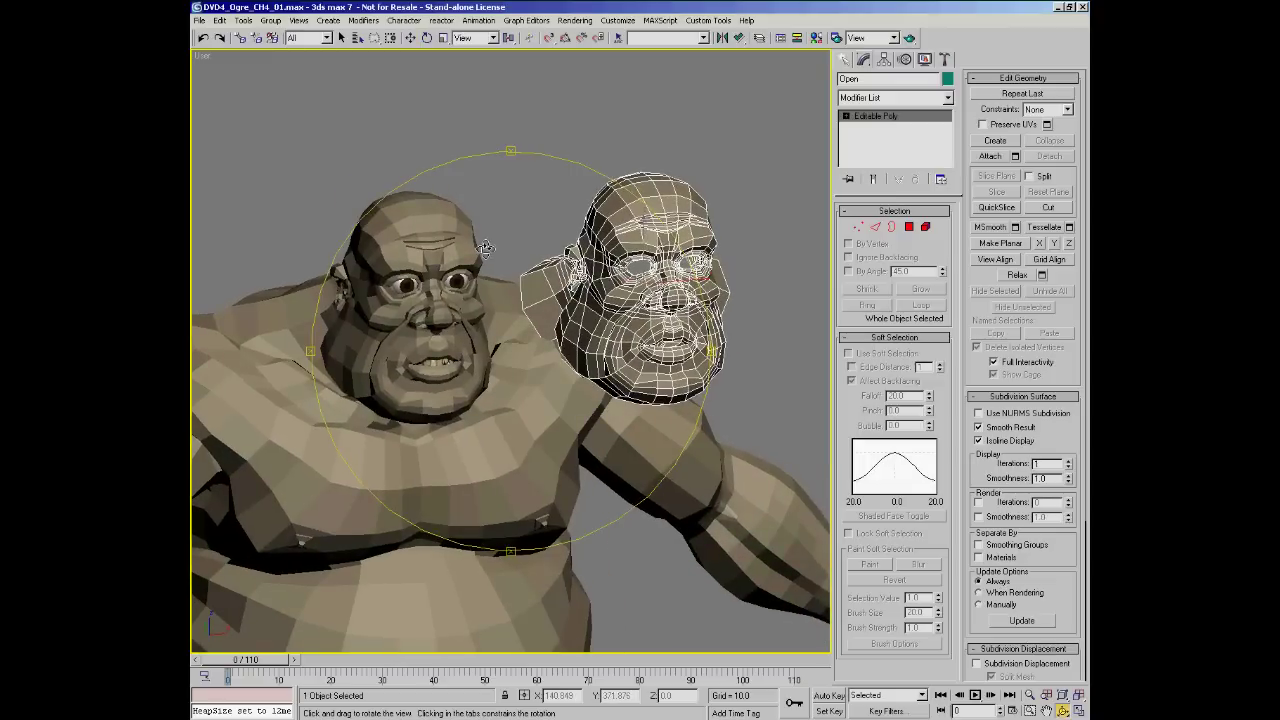
- Select the ogre's body mesh and delete its Skin modifier
left_click_drag(597, 323, 458, 194)
right_click(455, 191)
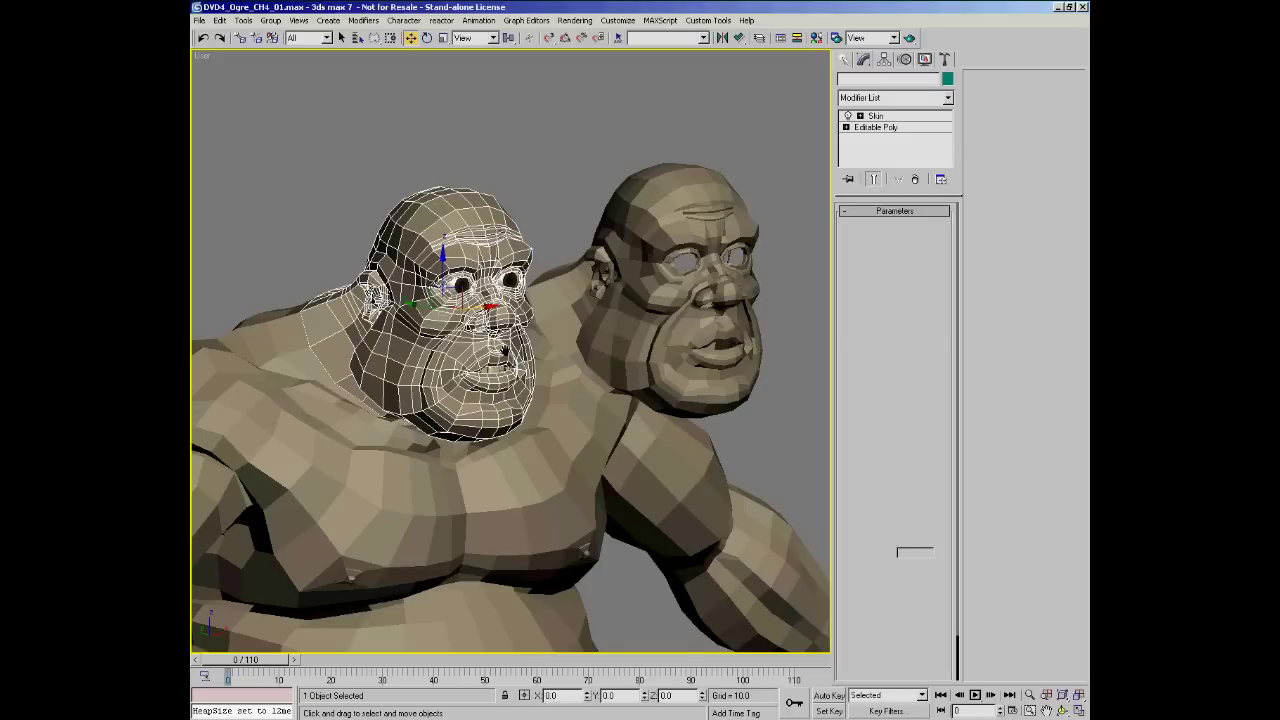
left_click_drag(470, 300, 521, 265)
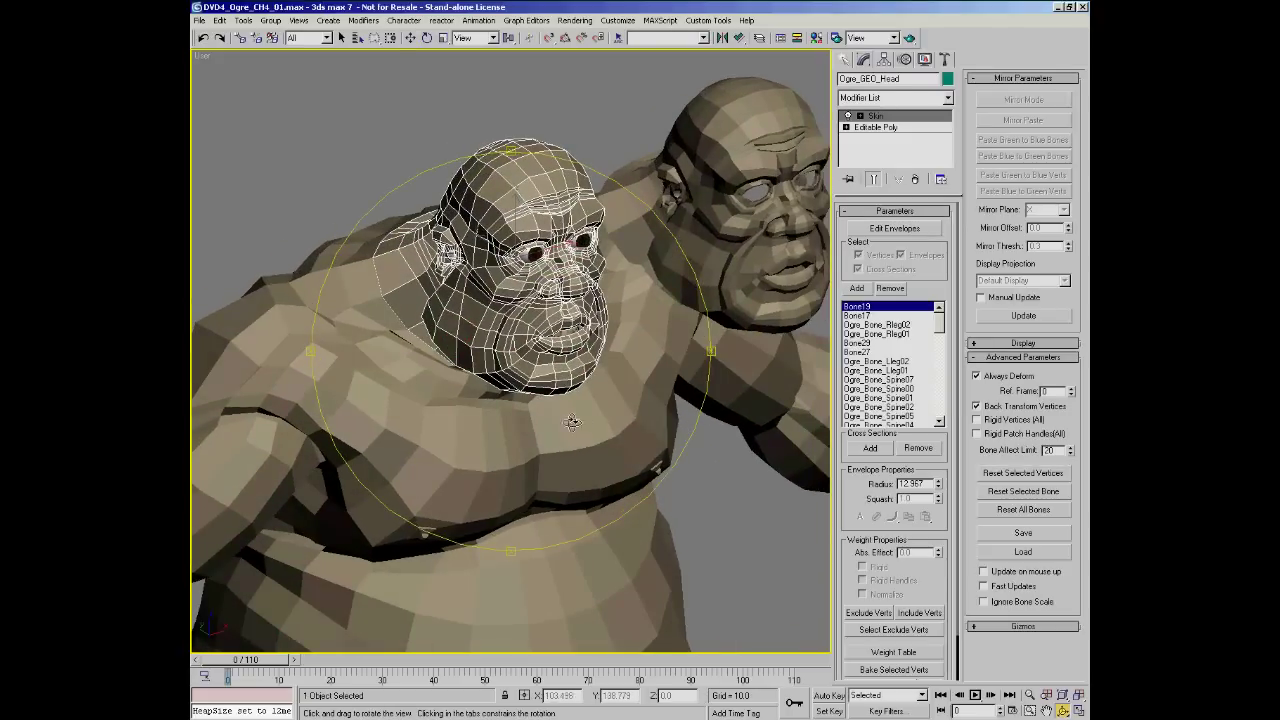
right_click(318, 278)
left_click(317, 275)
right_click(871, 126)
left_click(900, 140)
- Insert a Morpher modifier between Editable Poly and Skin in the stack of the ogre's own head
left_click(508, 141)
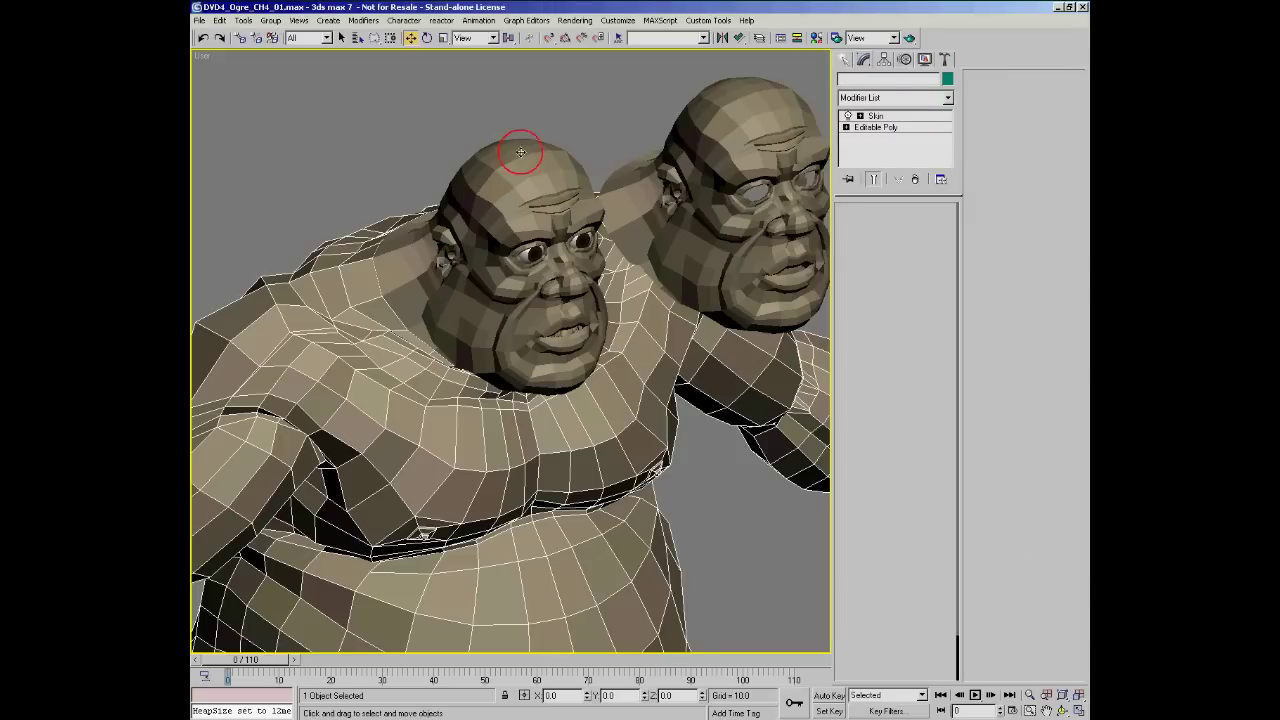
key("alt+z")
scroll(516, 249, "up", 5)
key("ctrl+r")
left_click_drag(516, 249, 514, 244)
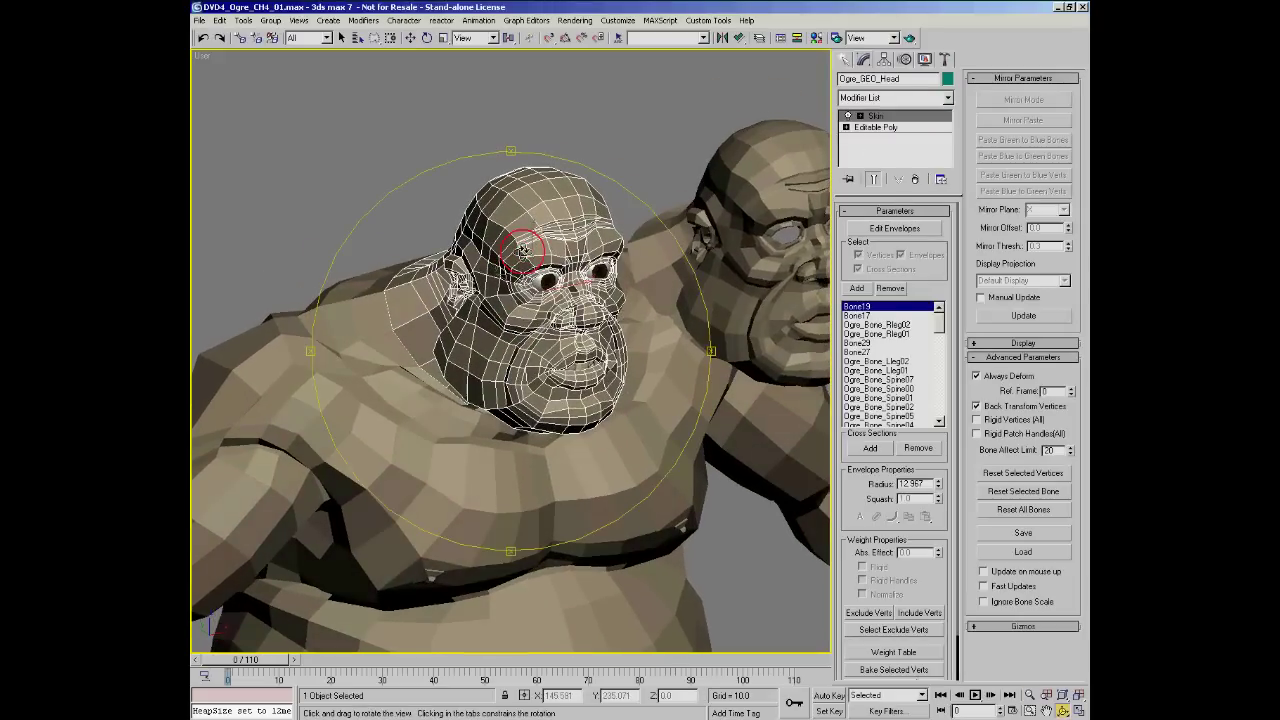
left_click(880, 128)
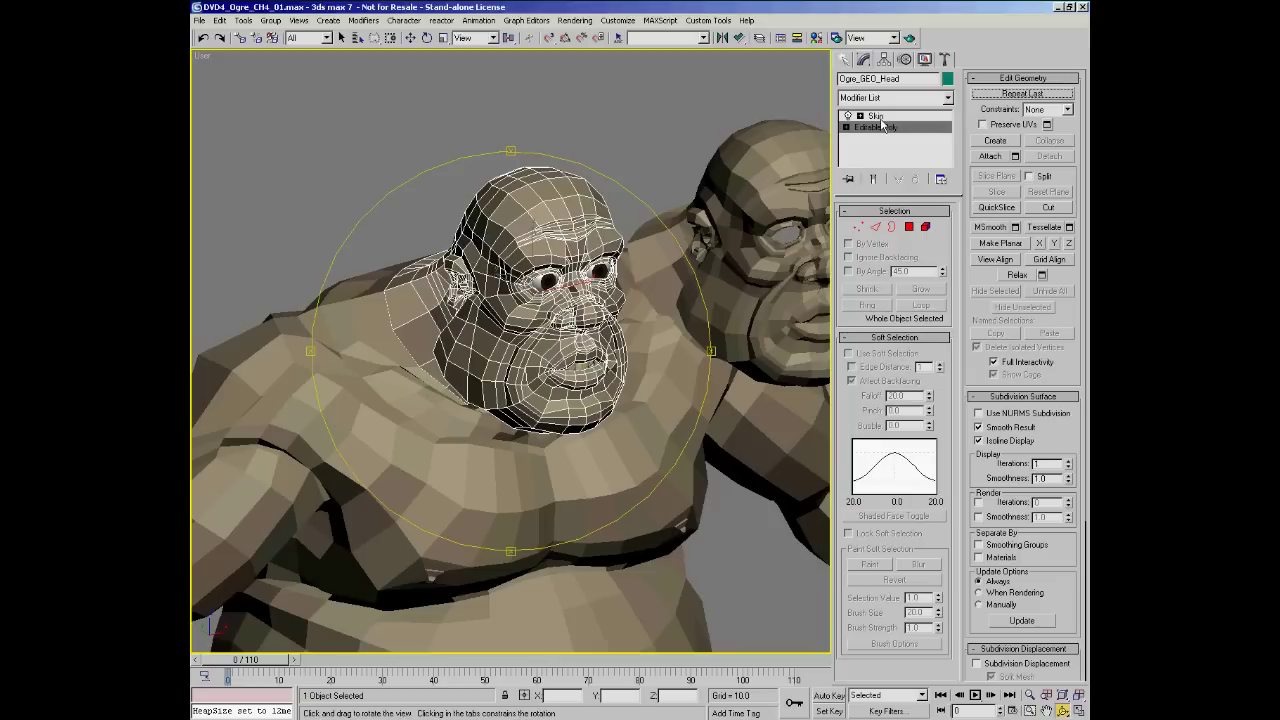
left_click(947, 97)
left_click_drag(947, 229, 957, 287)
left_click(866, 357)
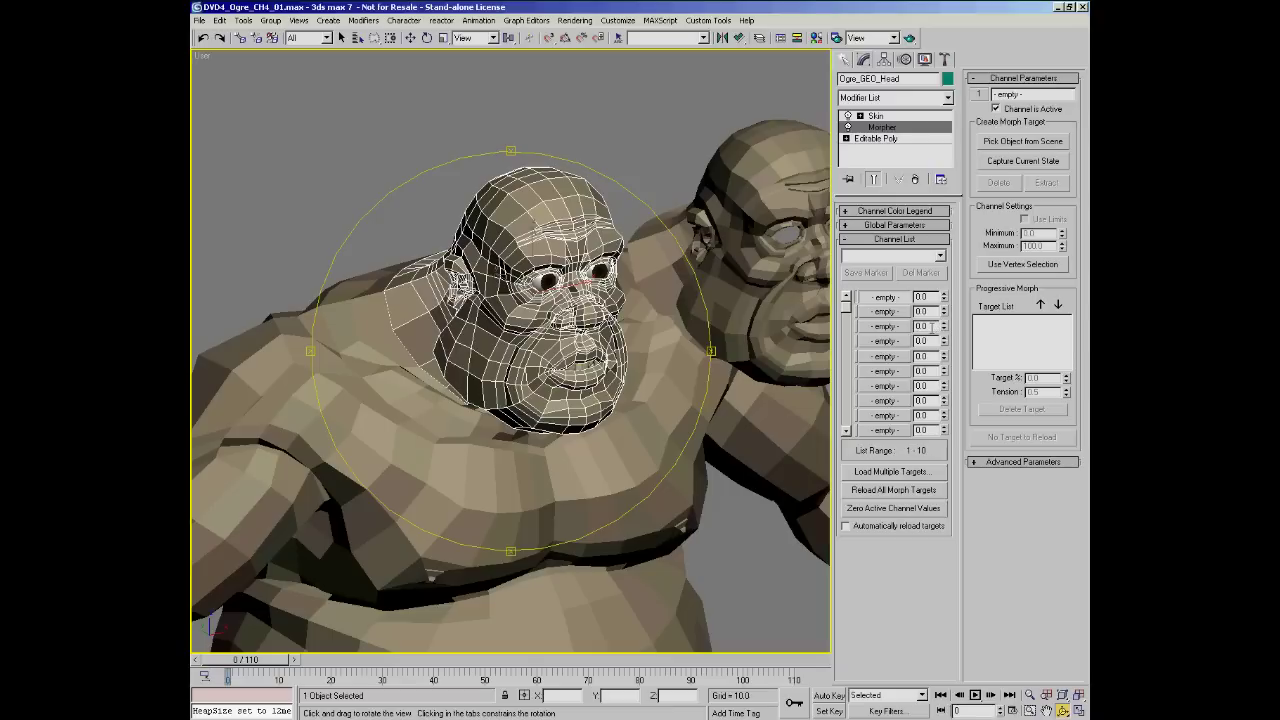
- Add an Edit Poly modifier above Morpher and below Skin on the ogre's head
left_click_drag(666, 357, 485, 285)
key("alt+z")
middle_click_drag(517, 298, 519, 312)
key("ctrl+r")
left_click_drag(545, 316, 523, 321)
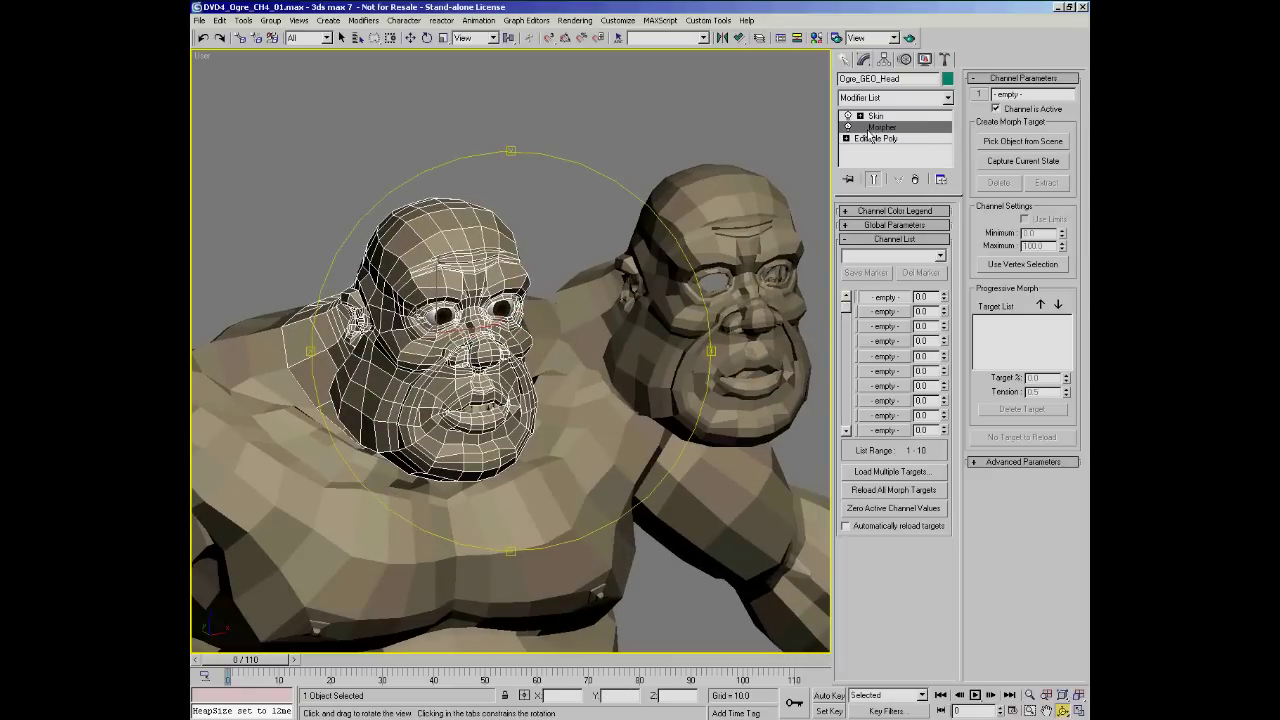
left_click(947, 99)
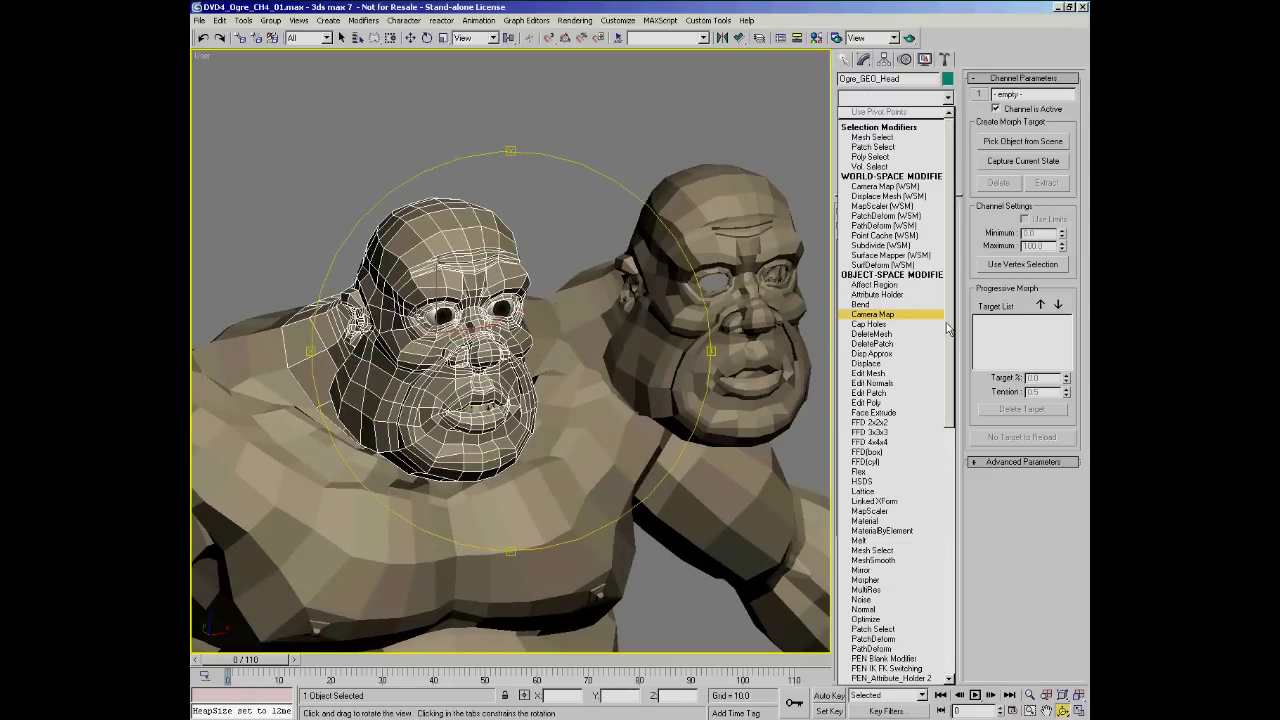
left_click(867, 402)
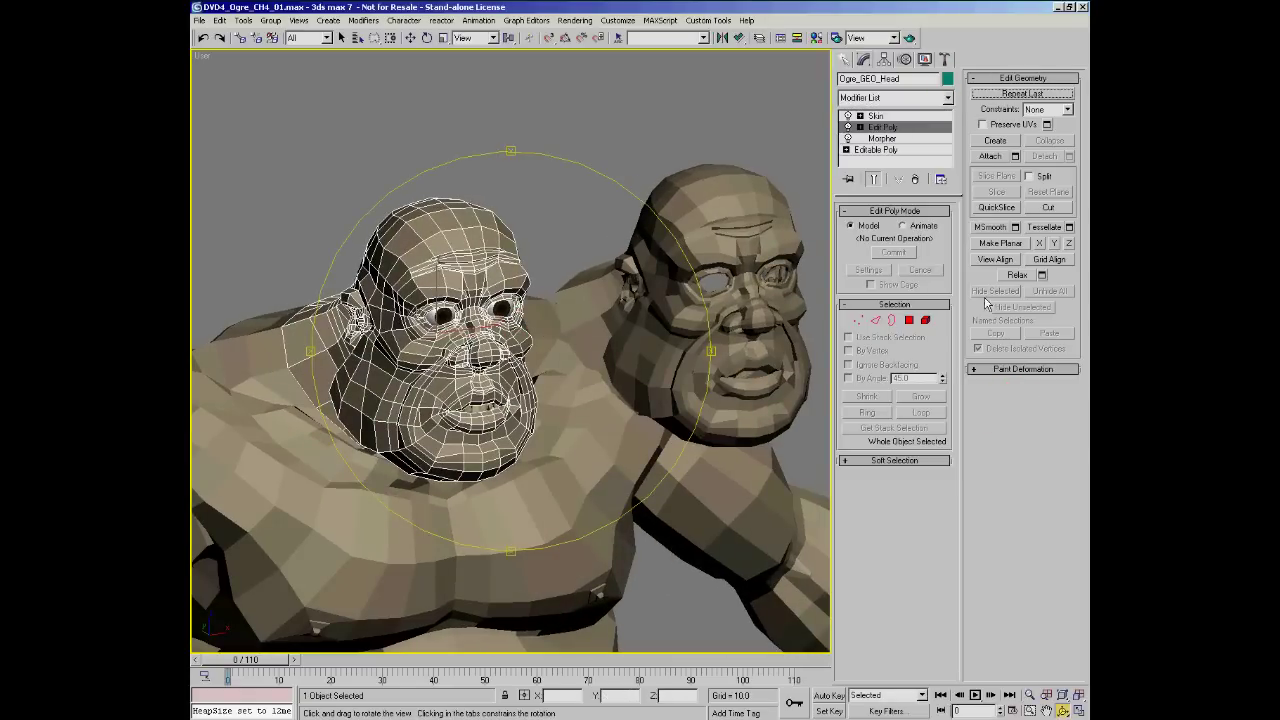
- Attach the body mesh to the head within the Edit Poly modifier
left_click(995, 156)
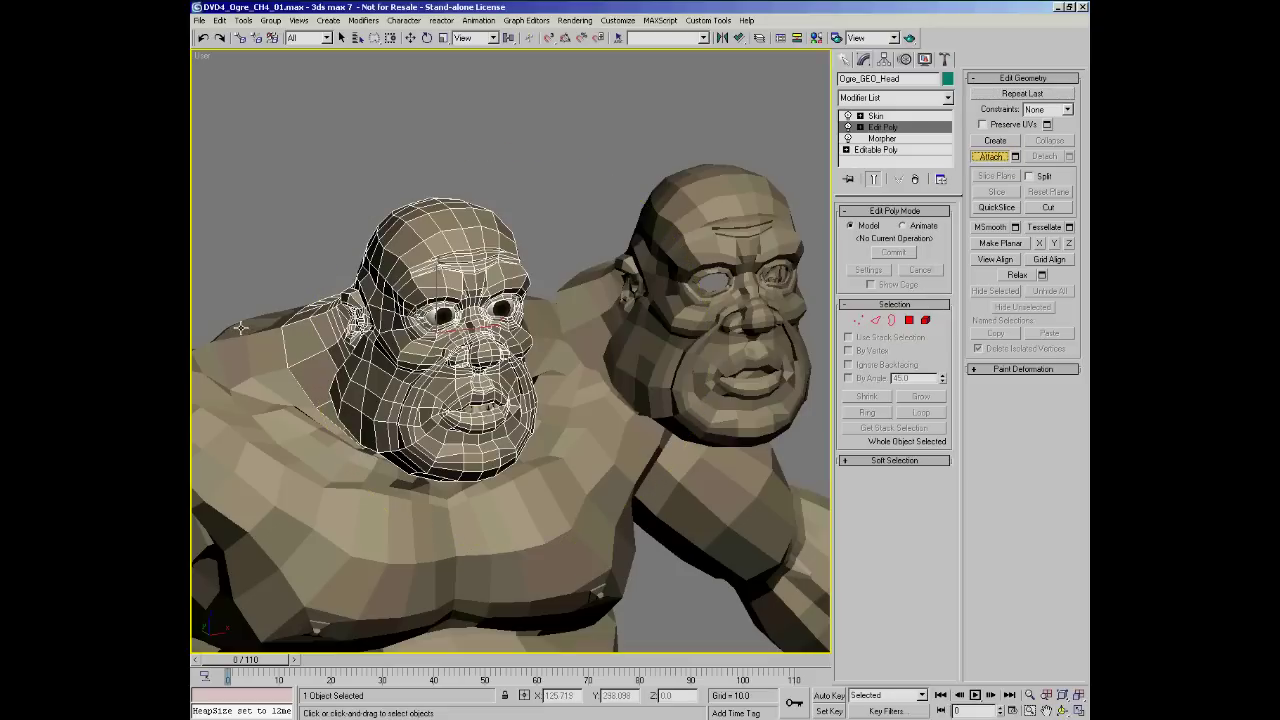
left_click(376, 370)
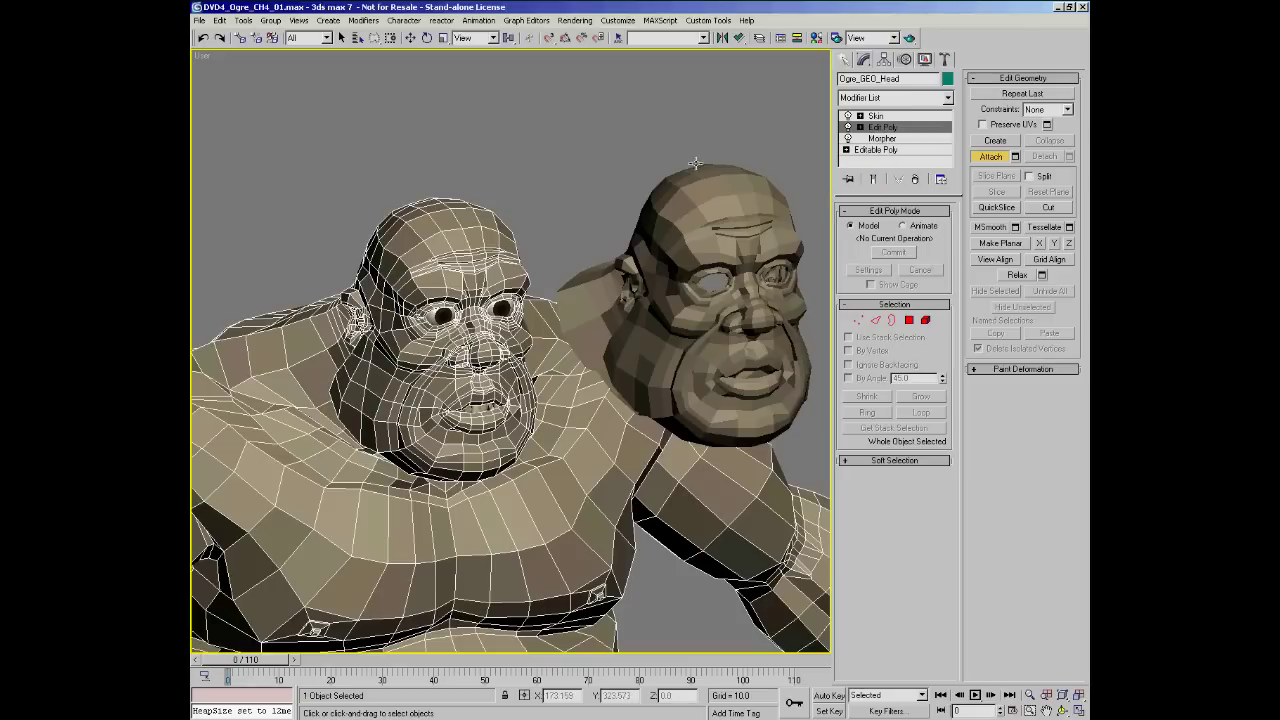
key("w")
- Select the open border around the base of the ogre's neck at Border sub-object level
middle_click_drag(544, 328, 561, 221)
scroll(586, 165, "down", 5)
middle_click_drag(509, 386, 539, 313, "alt")
middle_click_drag(560, 365, 585, 335, "alt")
scroll(540, 260, "up", 5)
middle_click_drag(520, 235, 511, 318)
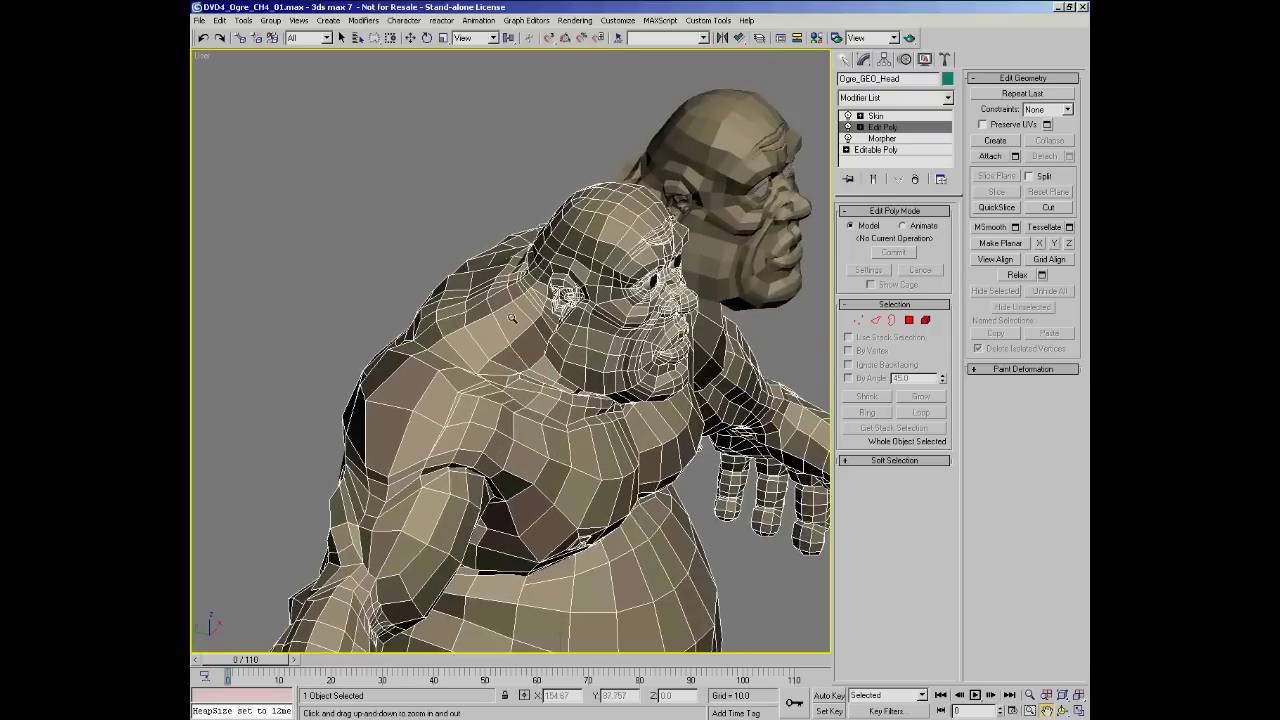
scroll(511, 318, "up", 4)
left_click(892, 321)
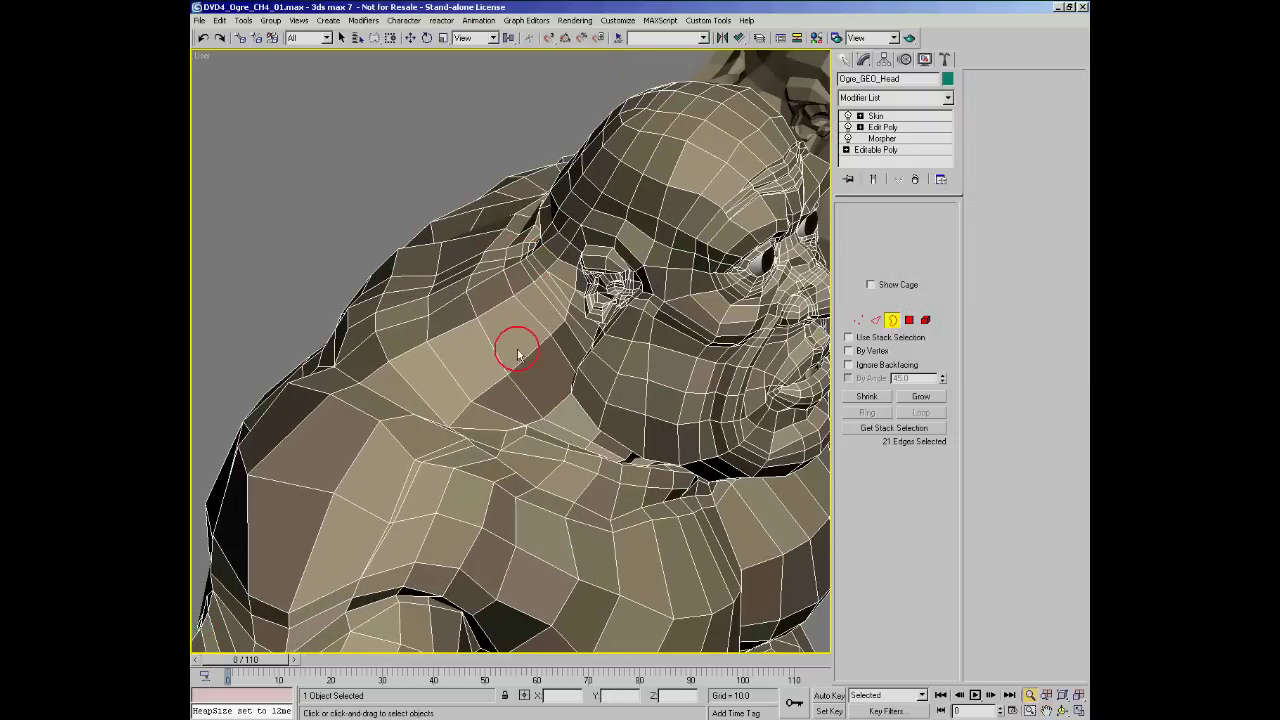
key("w")
middle_click_drag(530, 340, 543, 337, "alt")
left_click(526, 355)
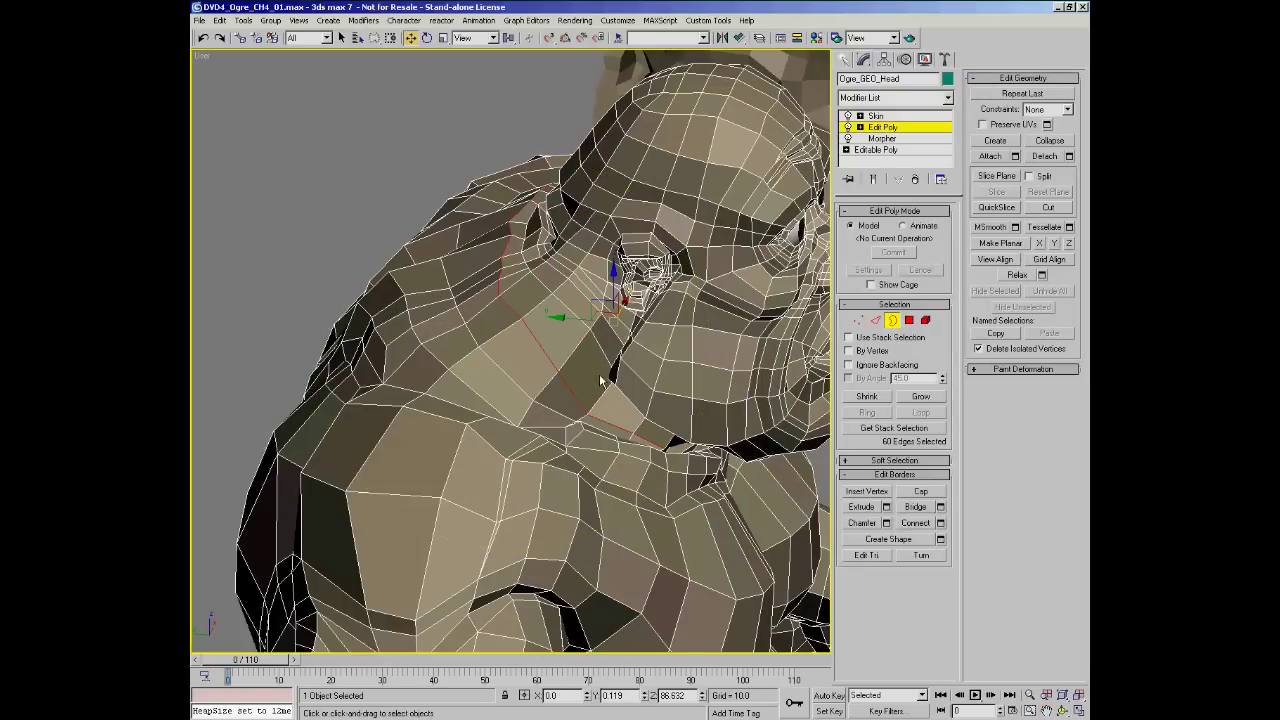
- Select the head element, test whether it moves away from the body, and undo the move
scroll(601, 381, "down", 3)
left_click(925, 320)
left_click(624, 324)
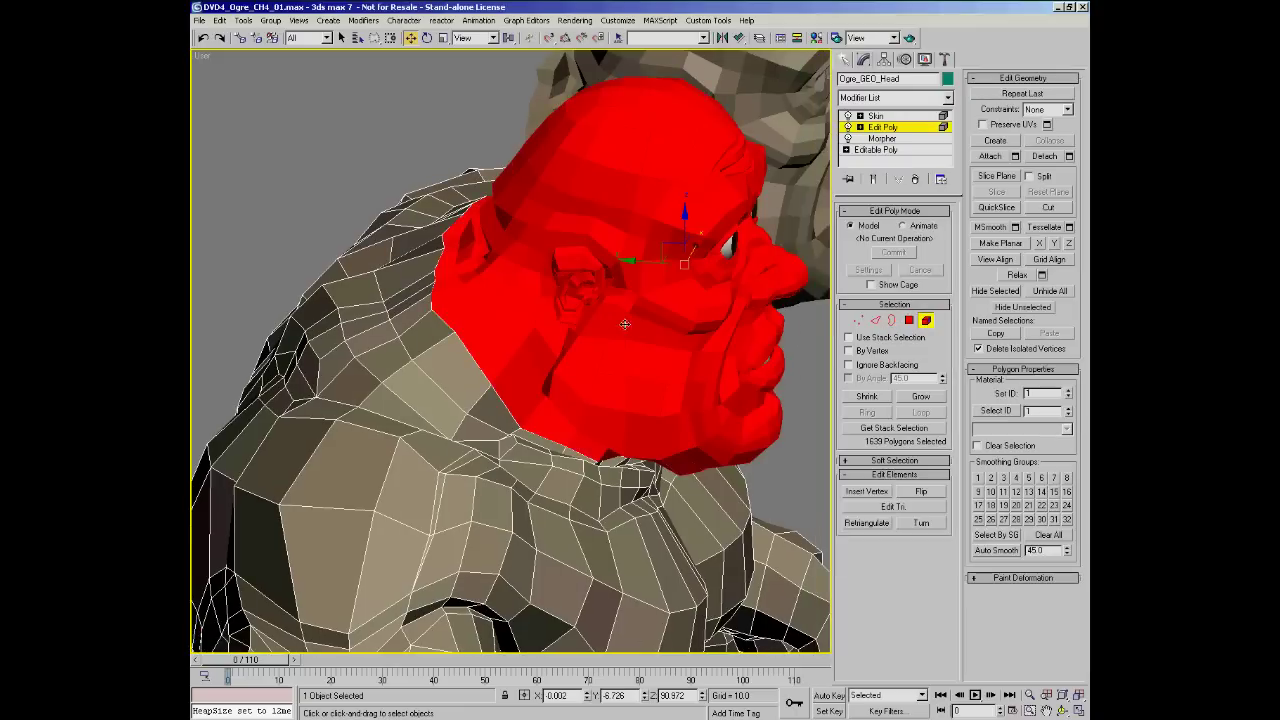
left_click_drag(670, 244, 739, 201)
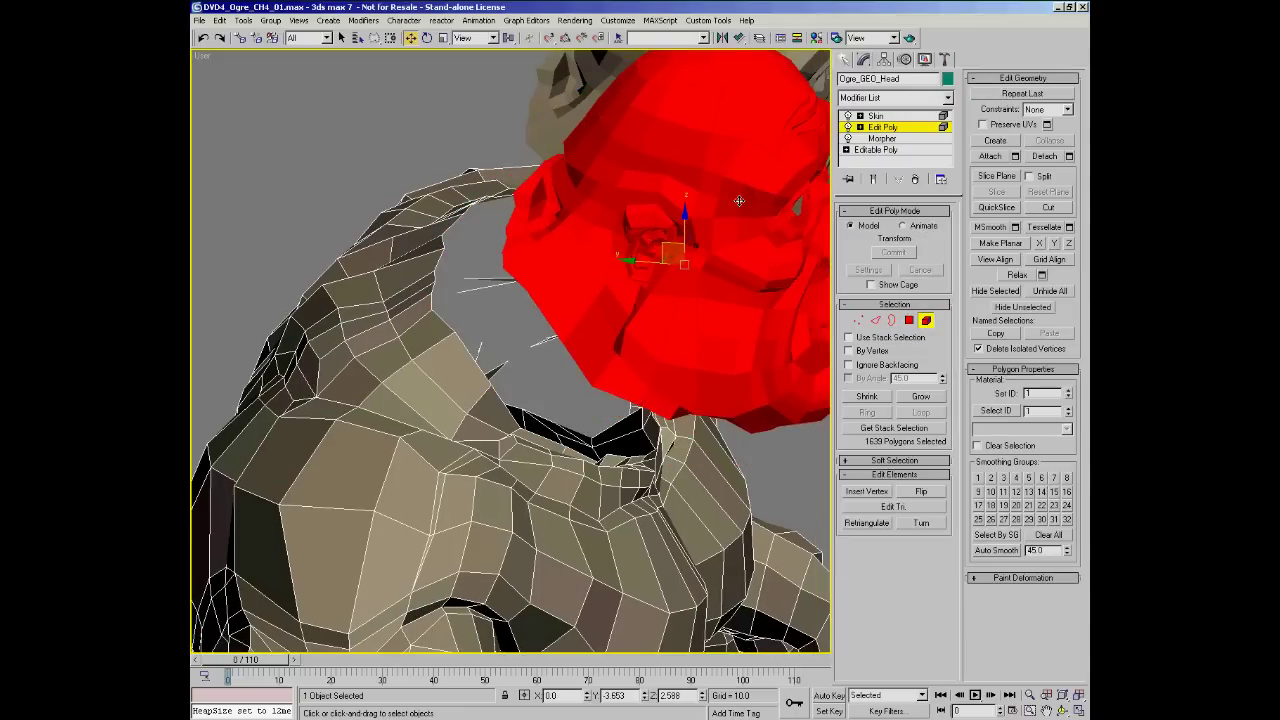
key("ctrl+z")
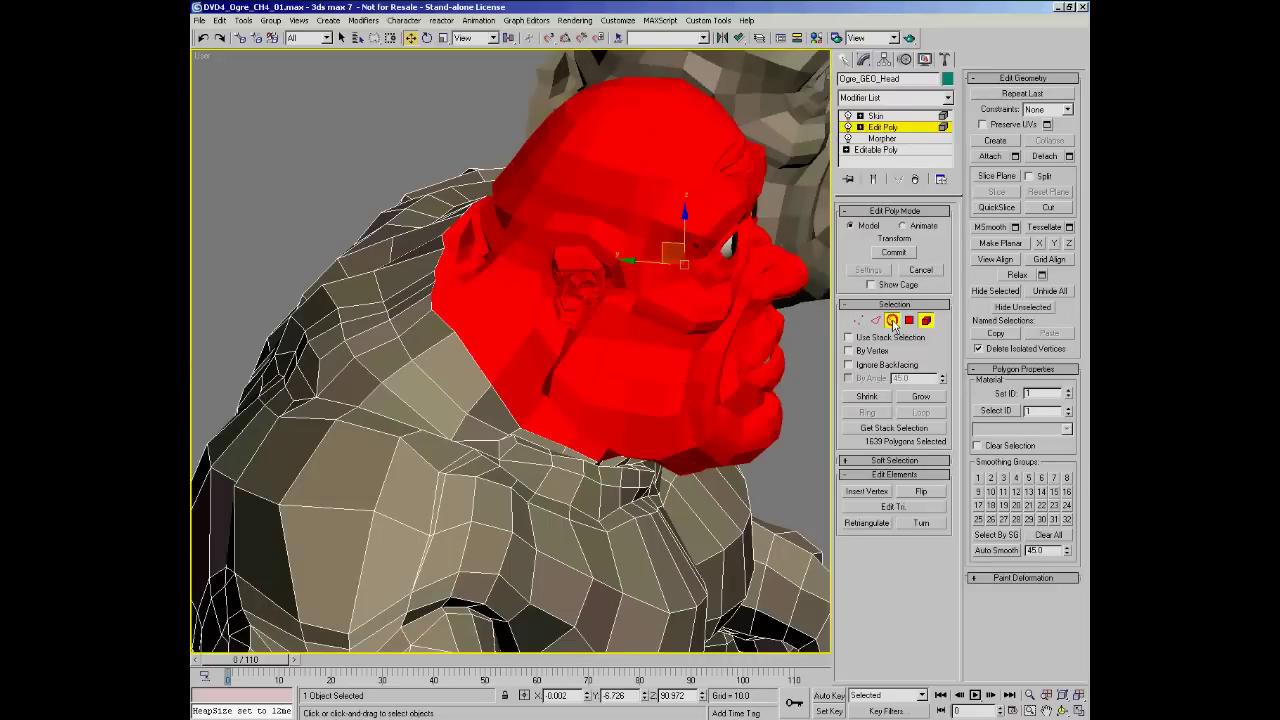
- Convert the neck border selection to vertices and weld them
left_click(892, 320)
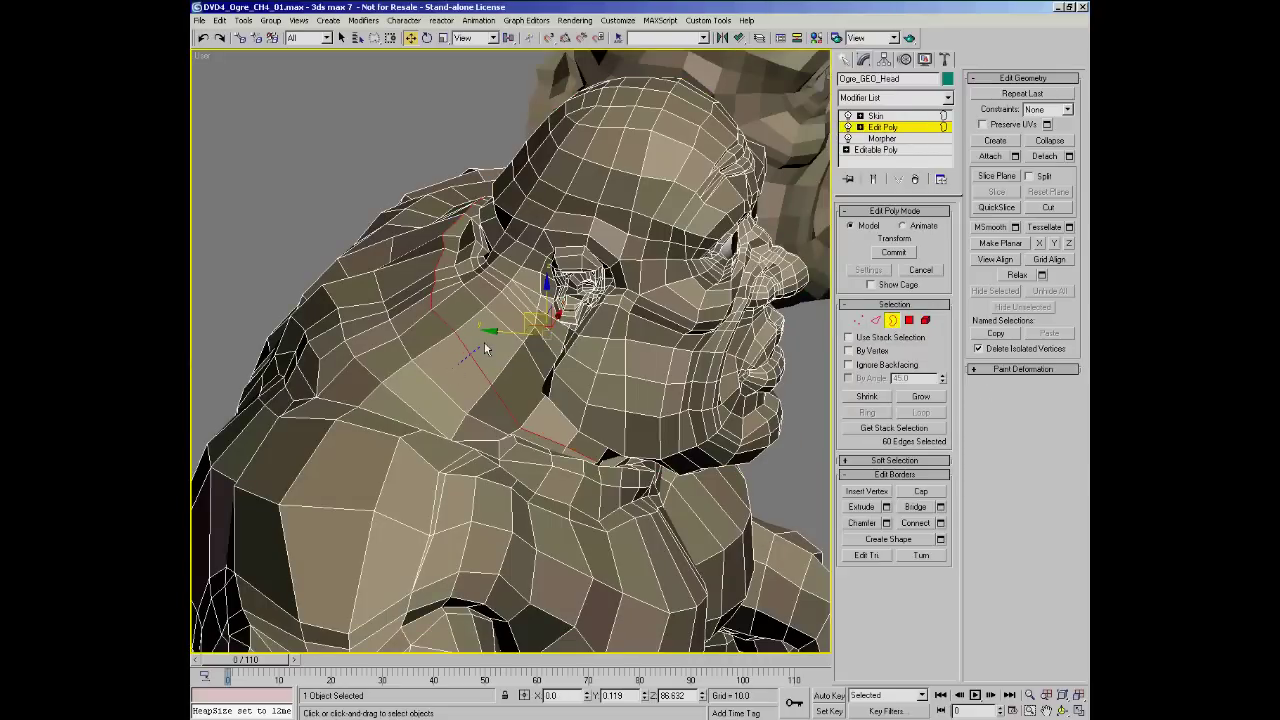
middle_click_drag(539, 373, 505, 378, "alt")
right_click(495, 378)
left_click(475, 285)
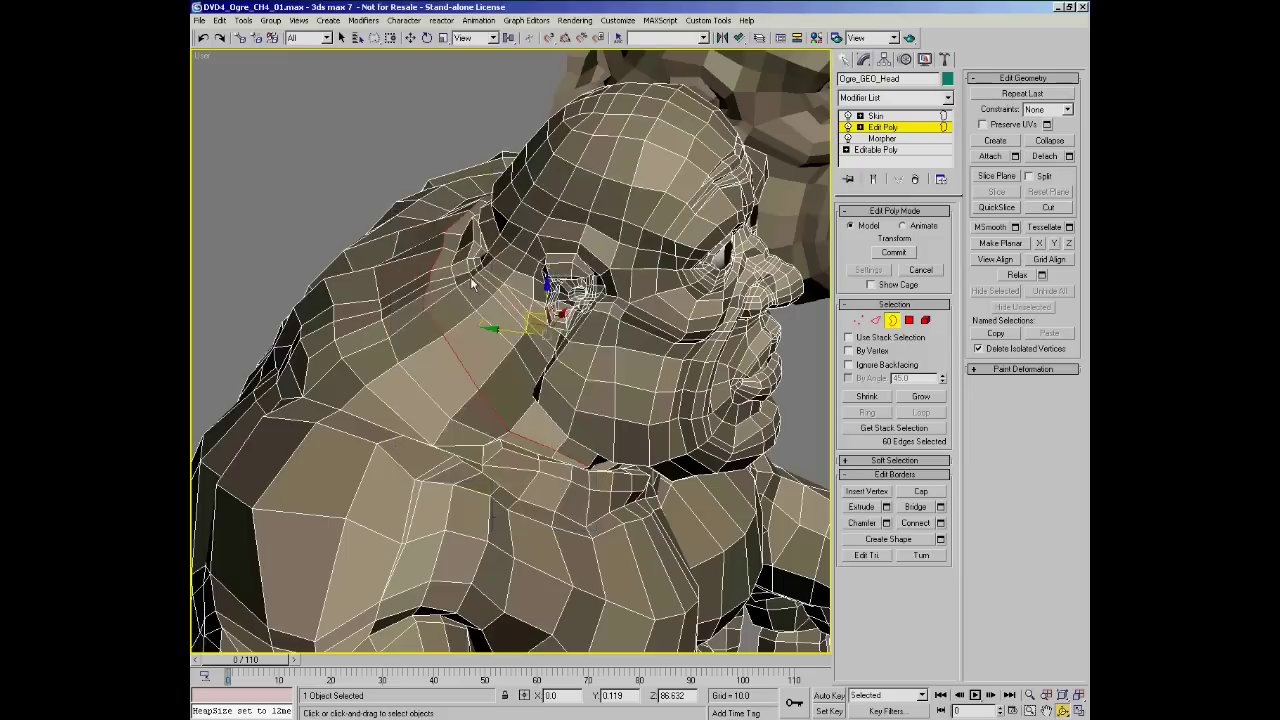
right_click(567, 417)
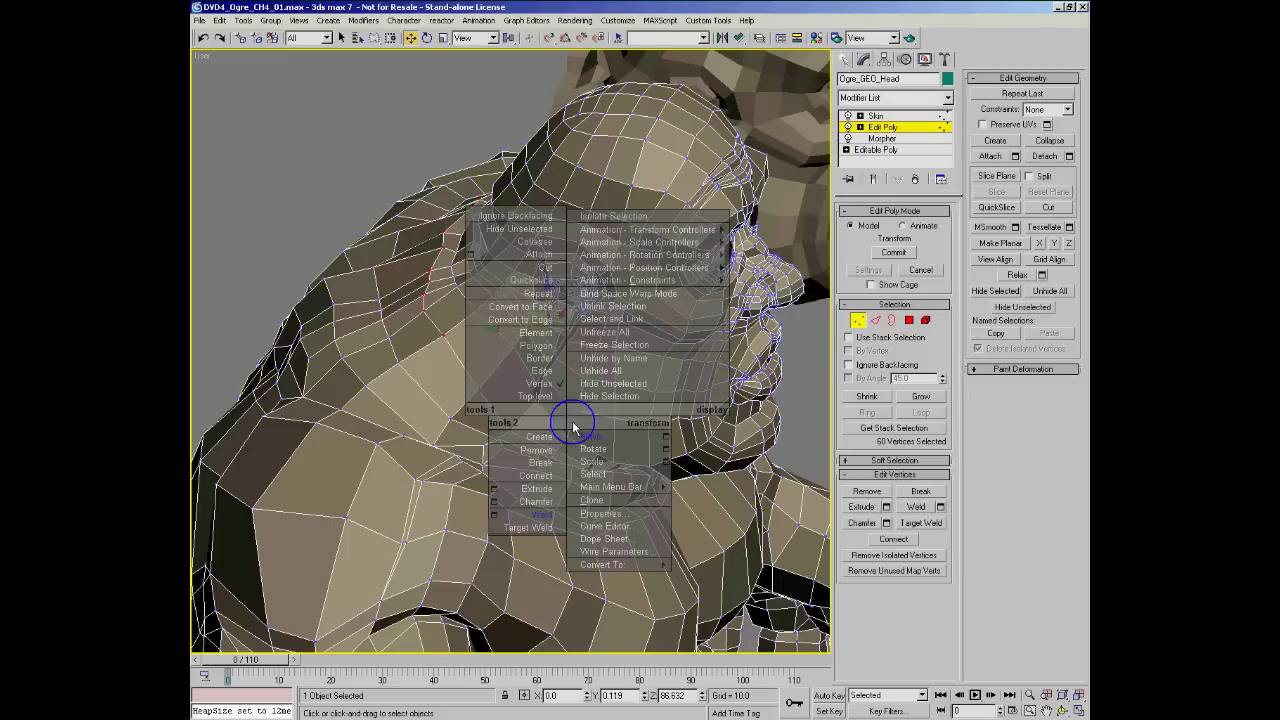
left_click(545, 512)
- Check the neck weld by selecting the head element, shifting it off the body and undoing the shift
middle_click_drag(463, 402, 420, 398, "alt")
left_click(925, 320)
left_click(613, 226)
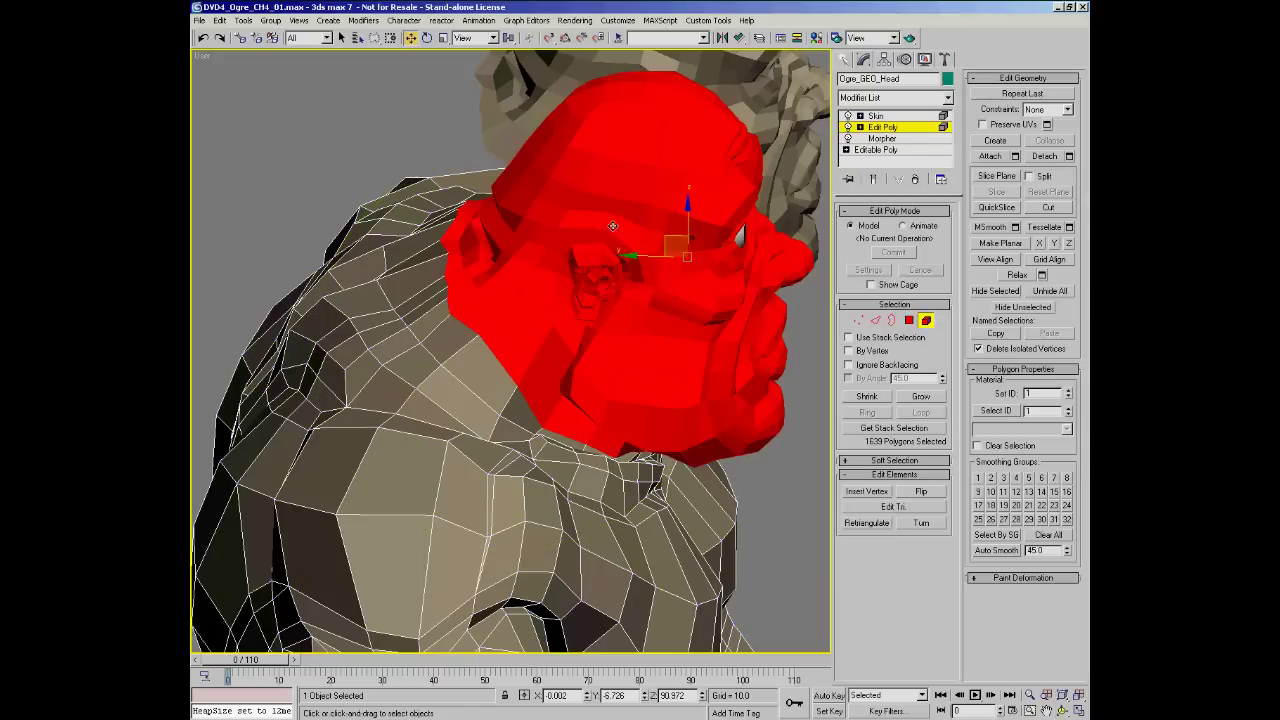
left_click_drag(668, 238, 752, 188)
key("ctrl+z")
- Leave element editing and return to the Skin modifier of the combined head and body mesh
middle_click_drag(621, 395, 490, 322)
scroll(595, 335, "down", 5)
middle_click_drag(742, 245, 748, 195, "ctrl+alt")
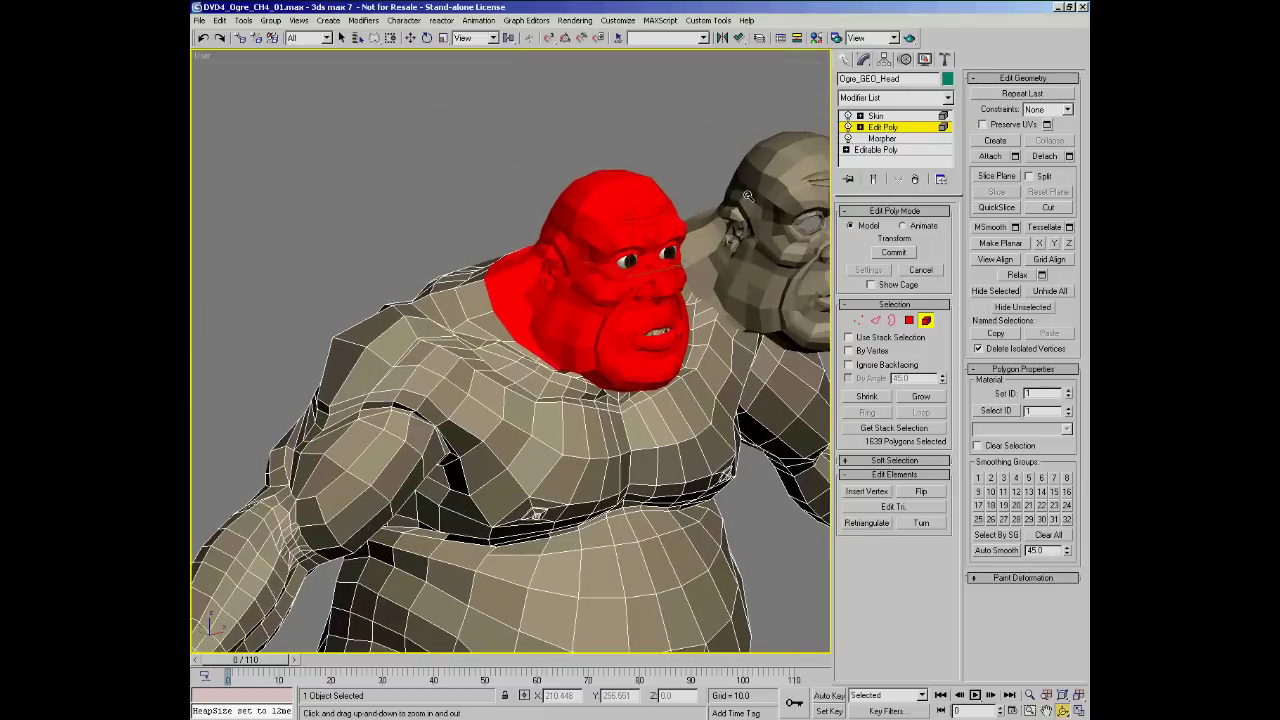
scroll(575, 333, "down", 1)
key("ctrl+r")
left_click_drag(575, 333, 560, 298)
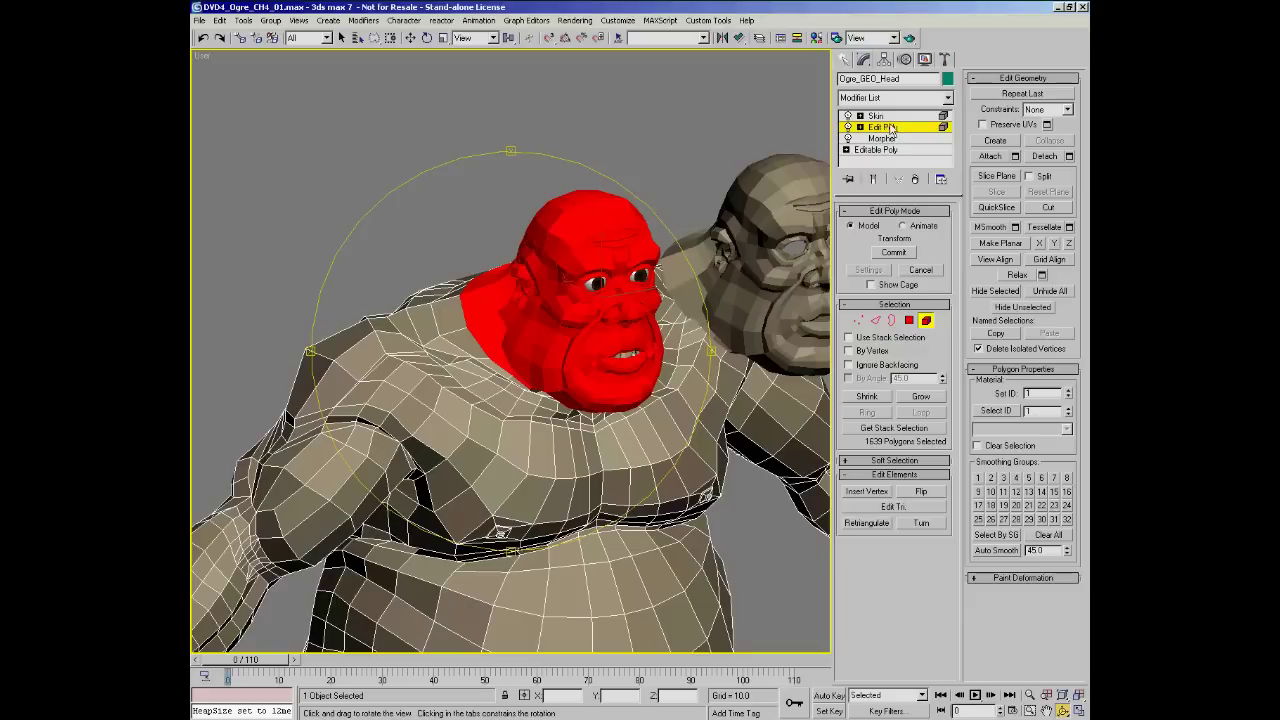
left_click(876, 116)
key("w")
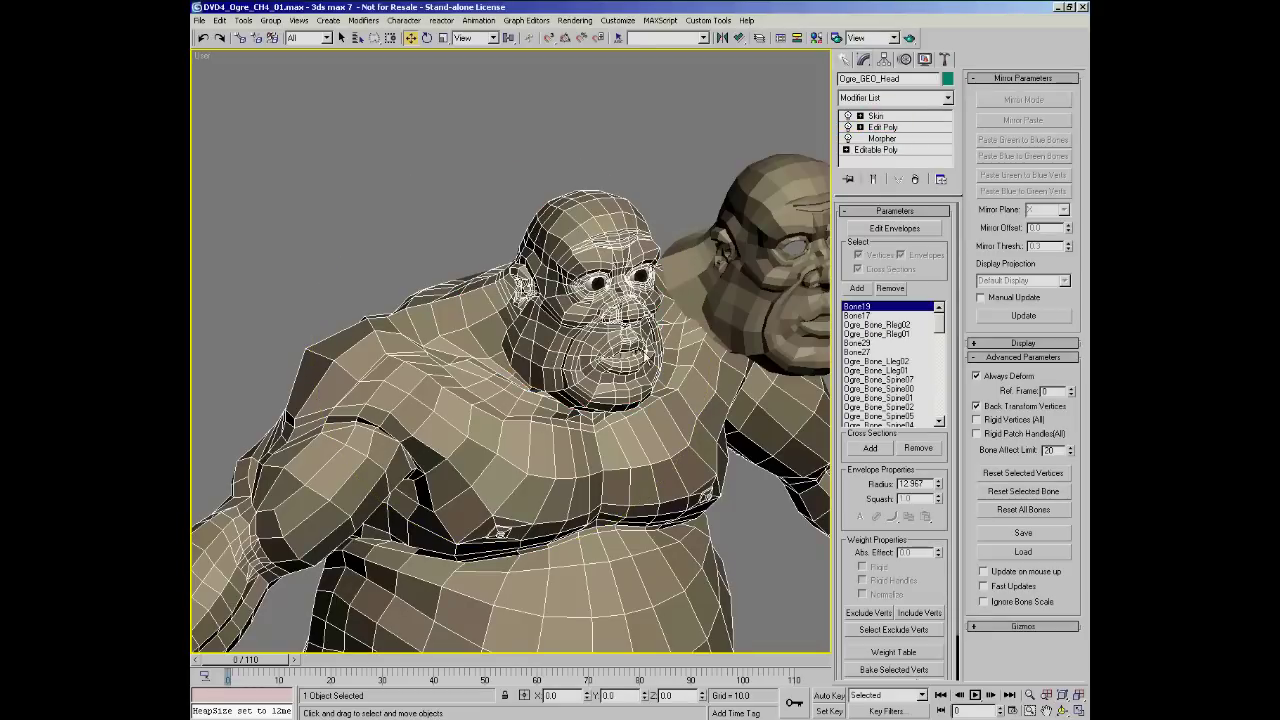
- Scrub the animation to frame 53 to examine how the combined mesh deforms, and return to frame 0
middle_click_drag(658, 575, 650, 358)
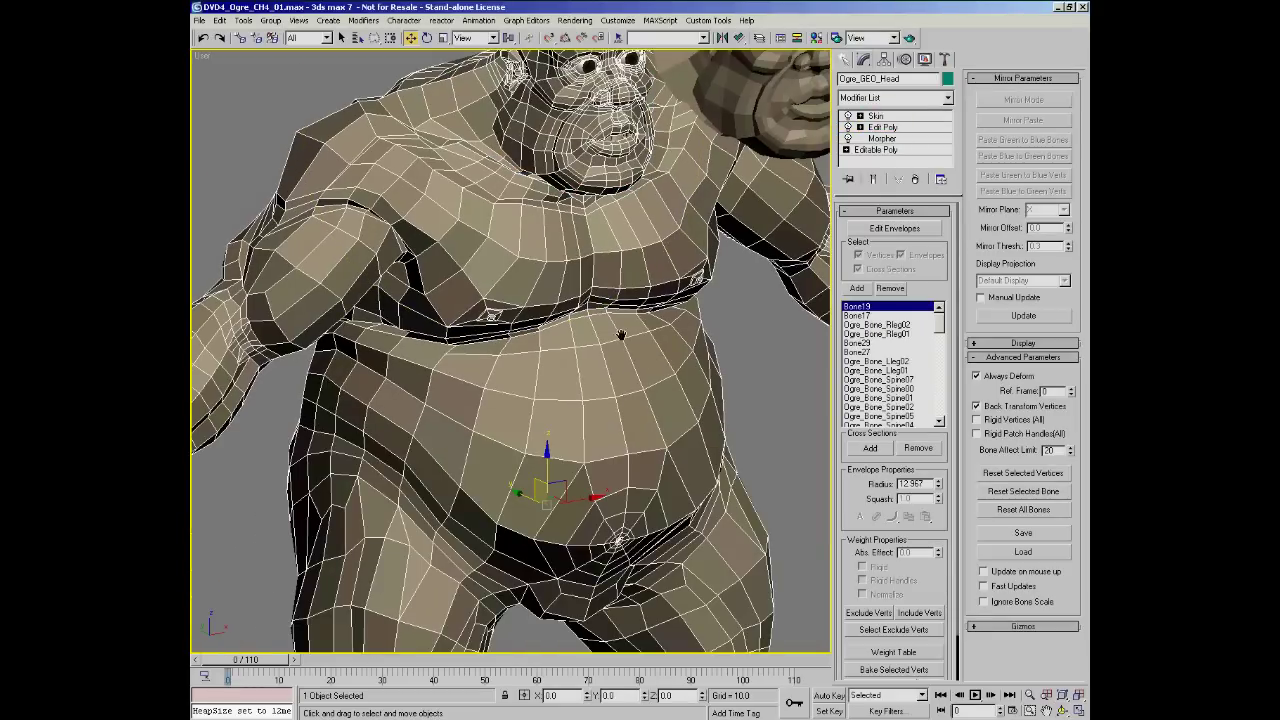
scroll(622, 335, "down", 10)
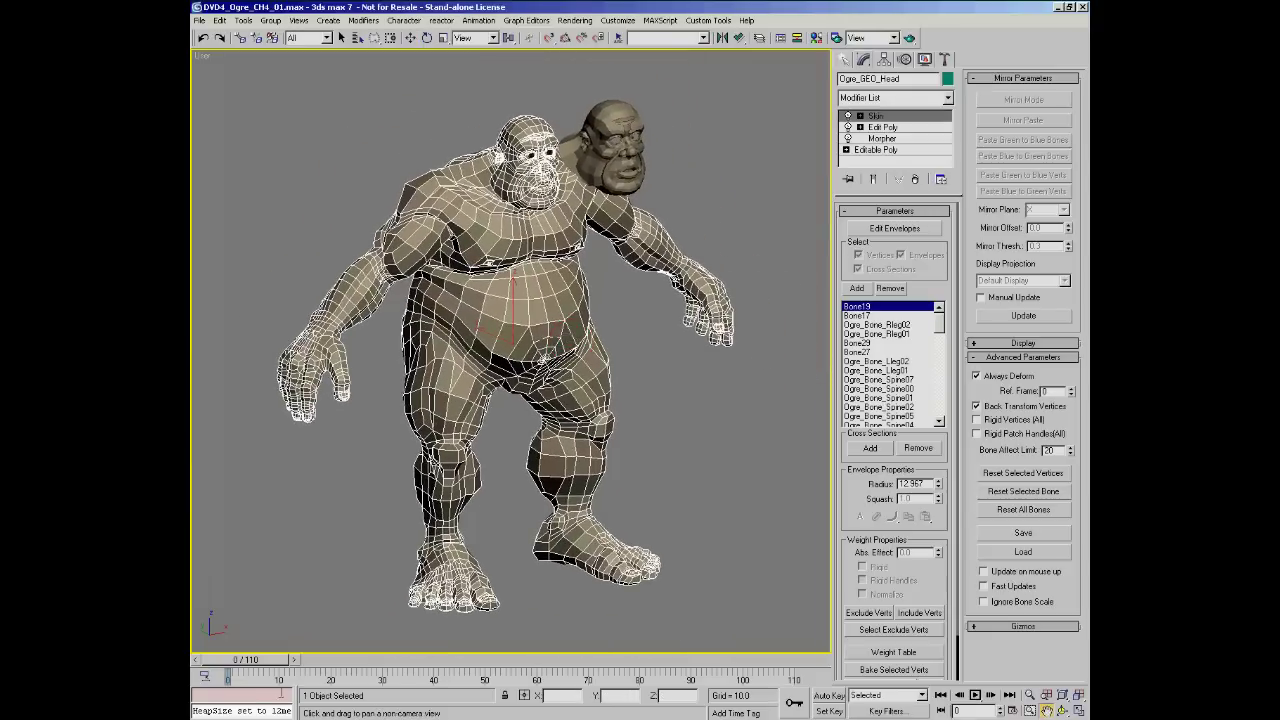
left_click_drag(313, 665, 508, 680)
key("ctrl+r")
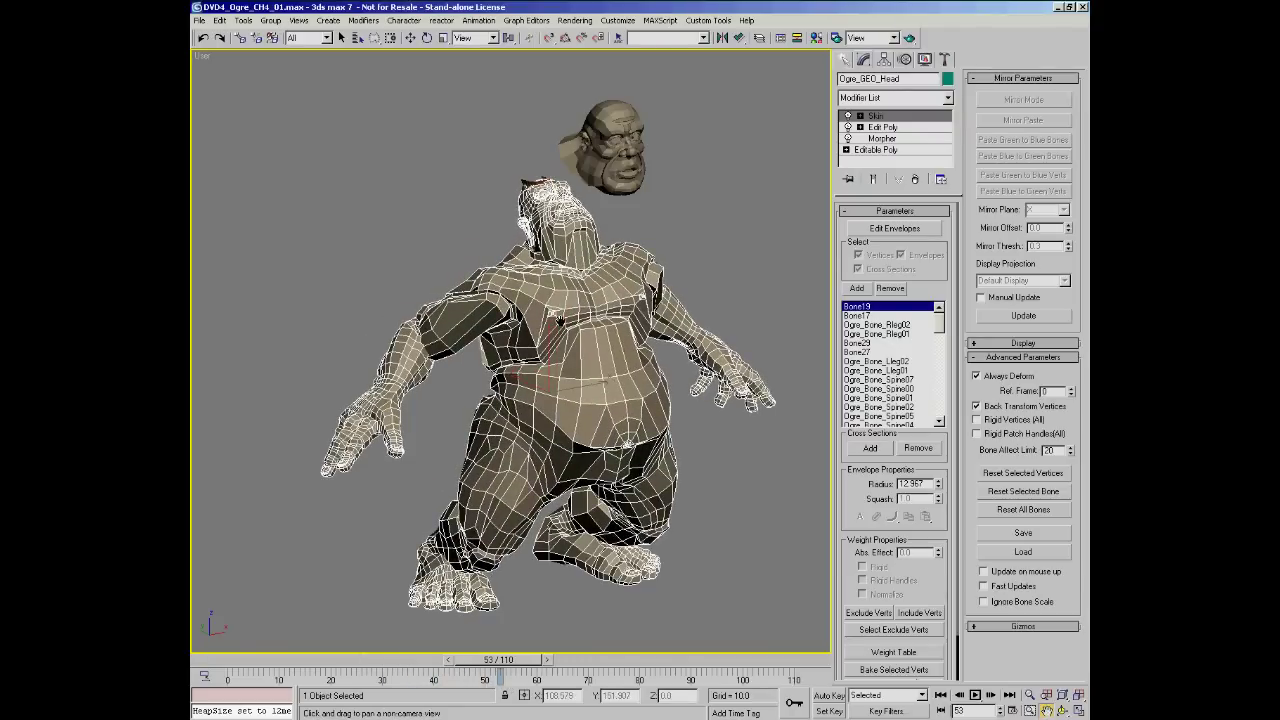
left_click_drag(663, 307, 560, 336)
left_click(217, 662)
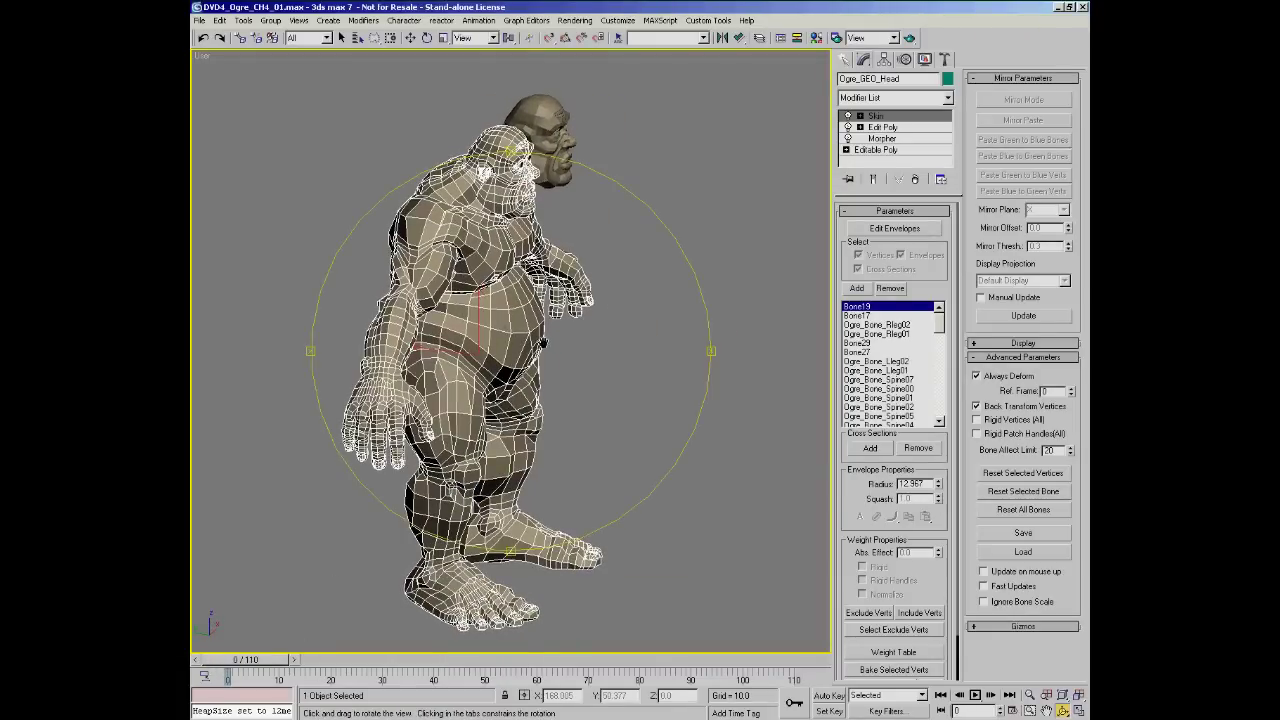
- Select the skinData named selection set, unhiding and unfreezing its objects
middle_click_drag(560, 336, 558, 406)
left_click_drag(560, 360, 480, 296)
key("alt+z")
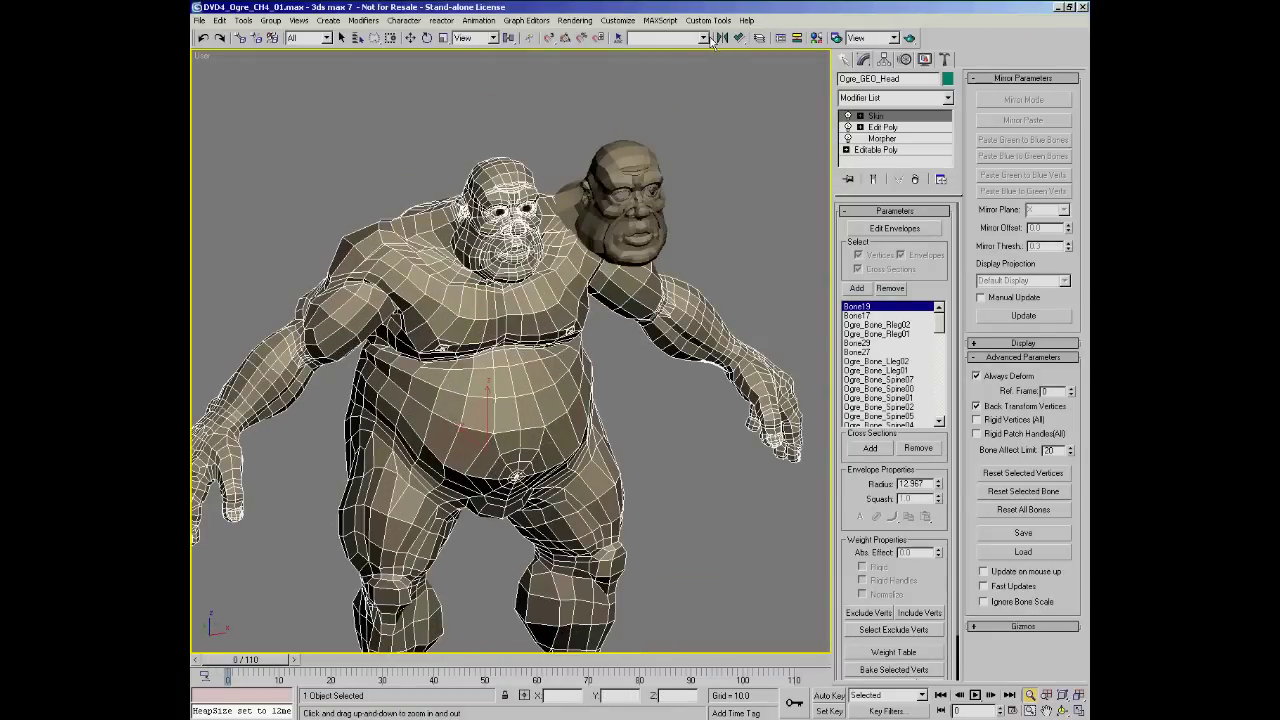
left_click(704, 38)
left_click(650, 47)
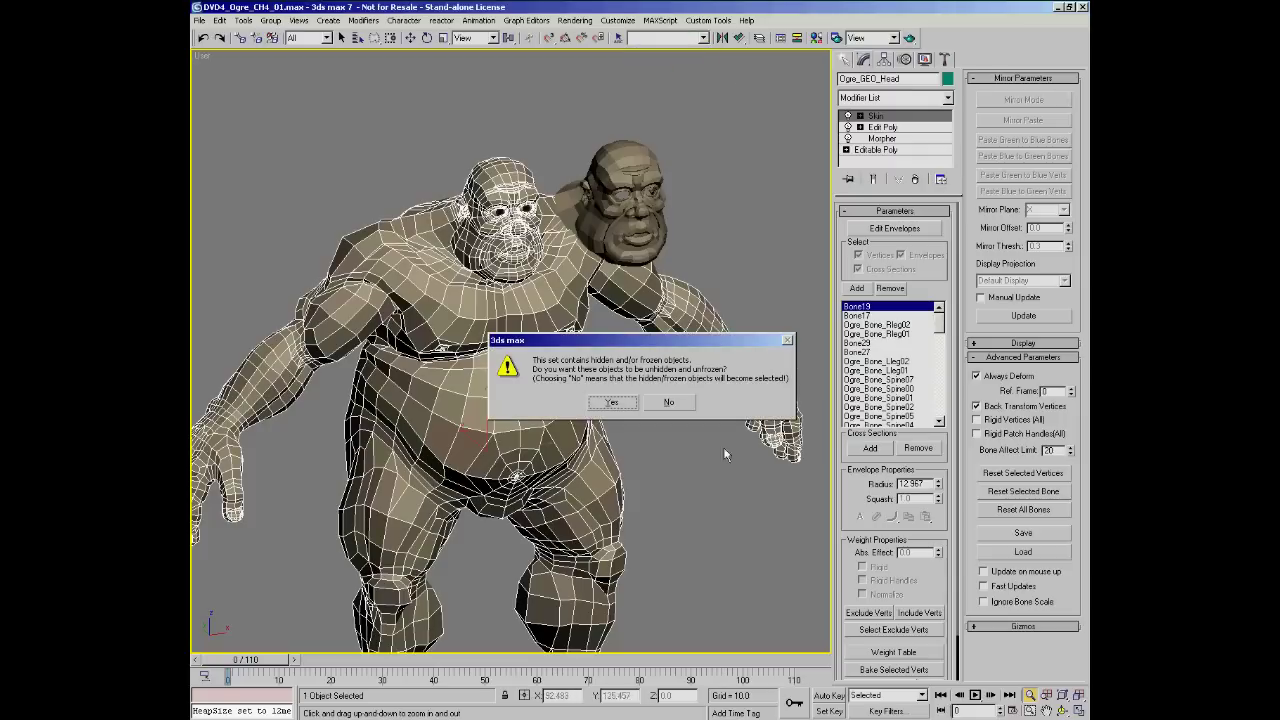
left_click(617, 403)
- Select the combined ogre mesh together with the SkinData body mesh and start importing skin data from the mesh
left_click_drag(590, 332, 570, 280)
middle_click_drag(566, 279, 677, 274, "ctrl+alt")
key("w")
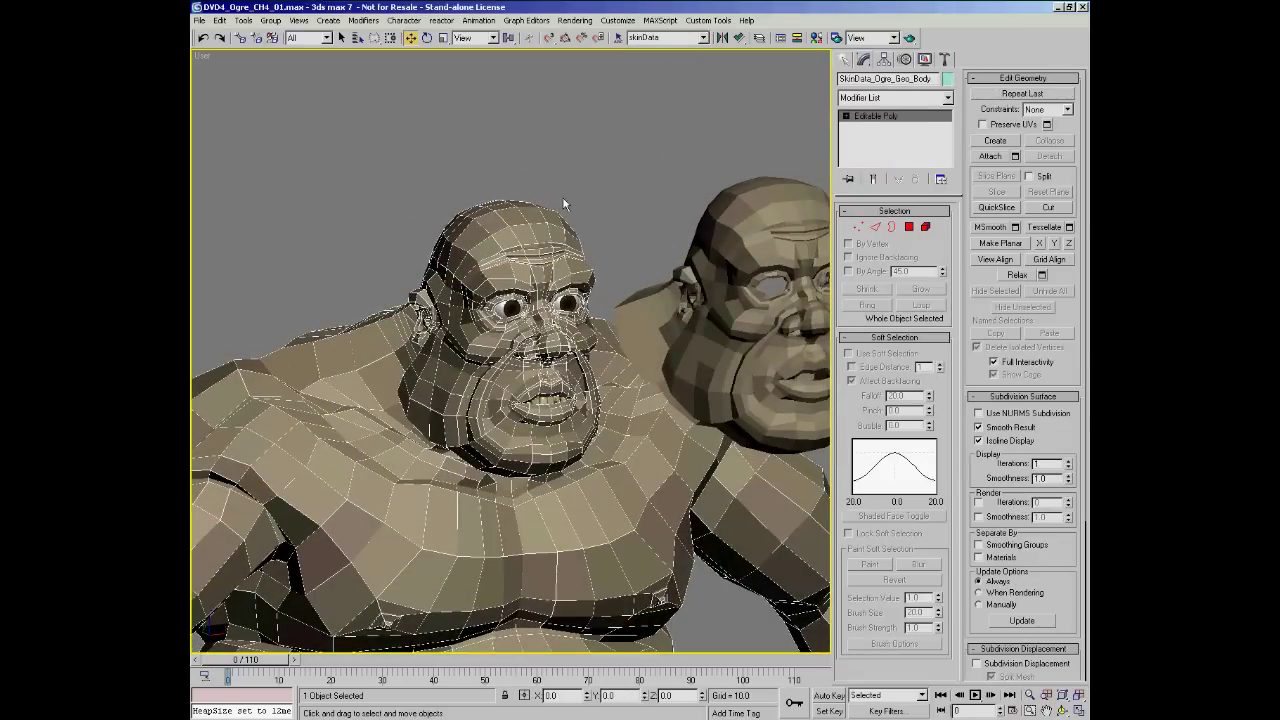
left_click(946, 61)
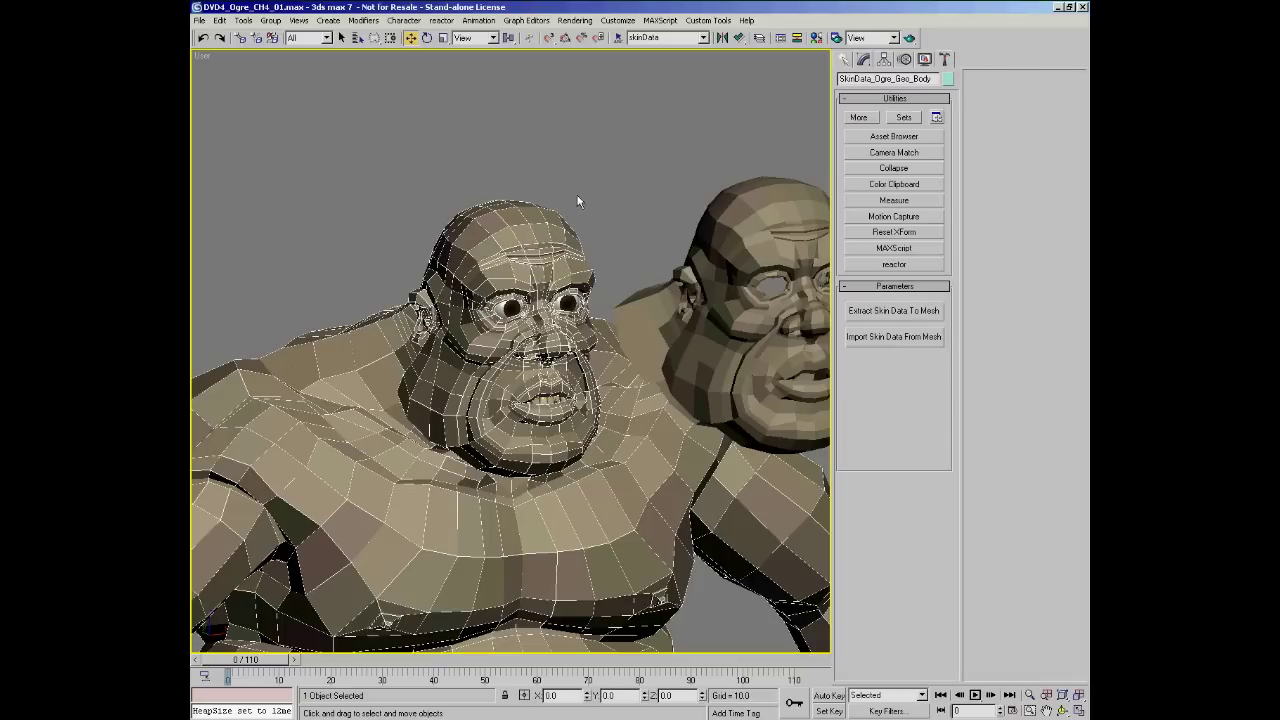
left_click(528, 208, "ctrl")
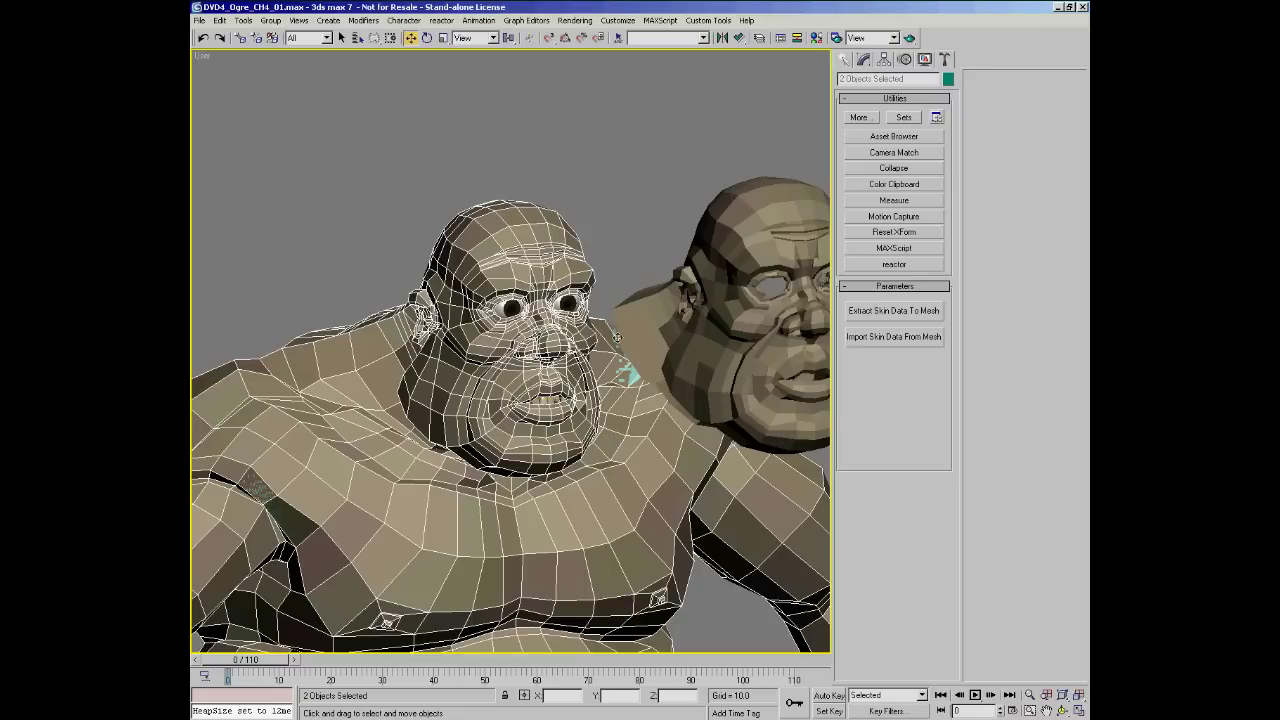
left_click(910, 338)
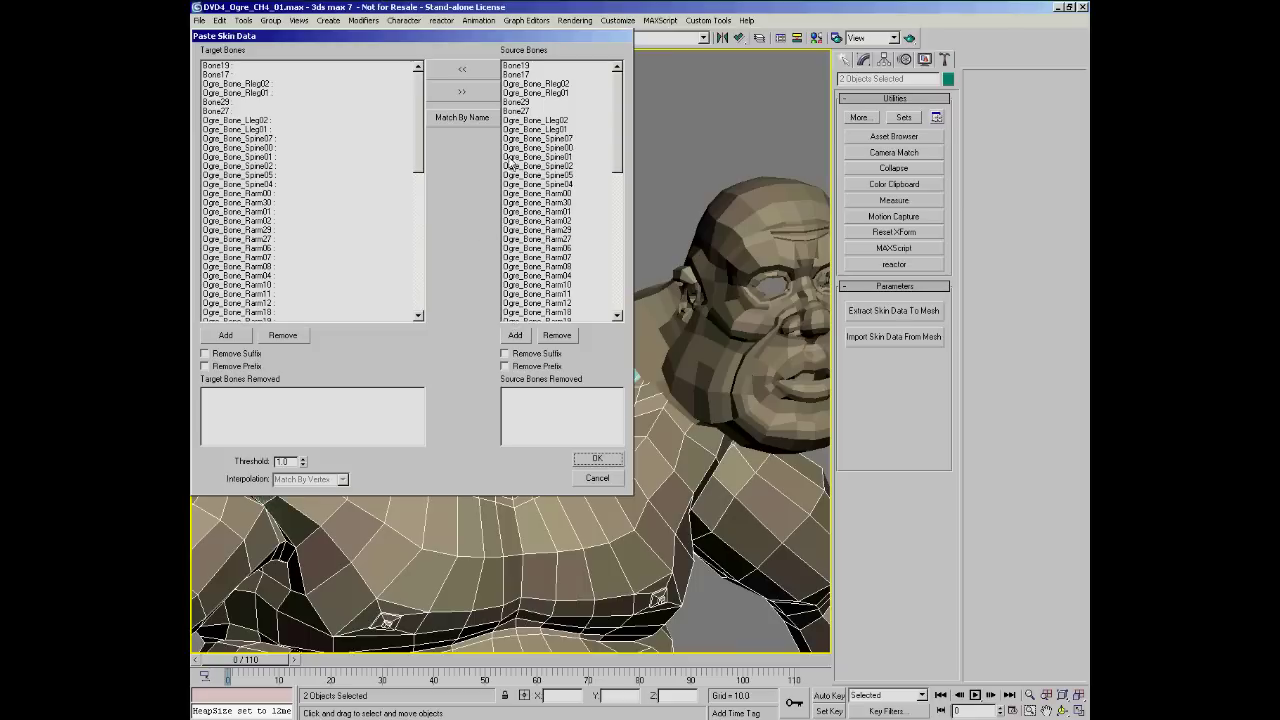
- Match the source bones to the target bones by name and paste the skin data with a threshold of .01
left_click(455, 117)
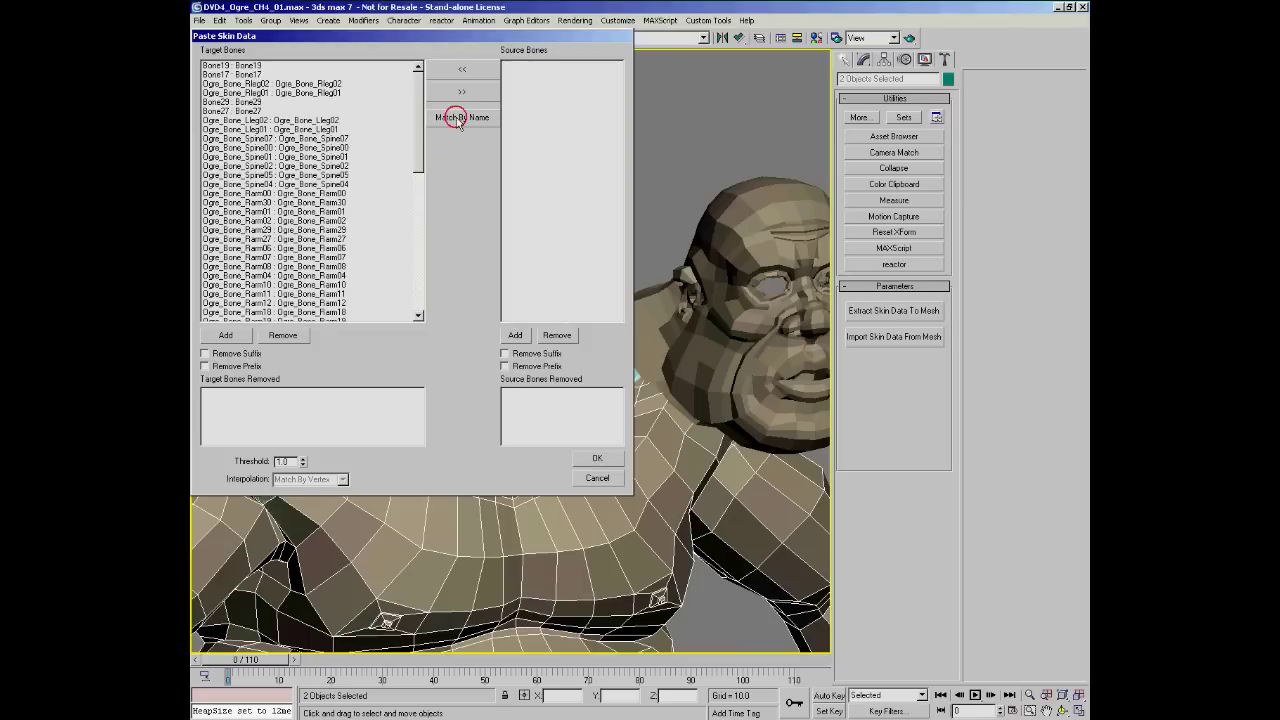
left_click_drag(419, 140, 420, 110)
double_click(289, 461)
type(".01")
key("Return")
left_click(598, 458)
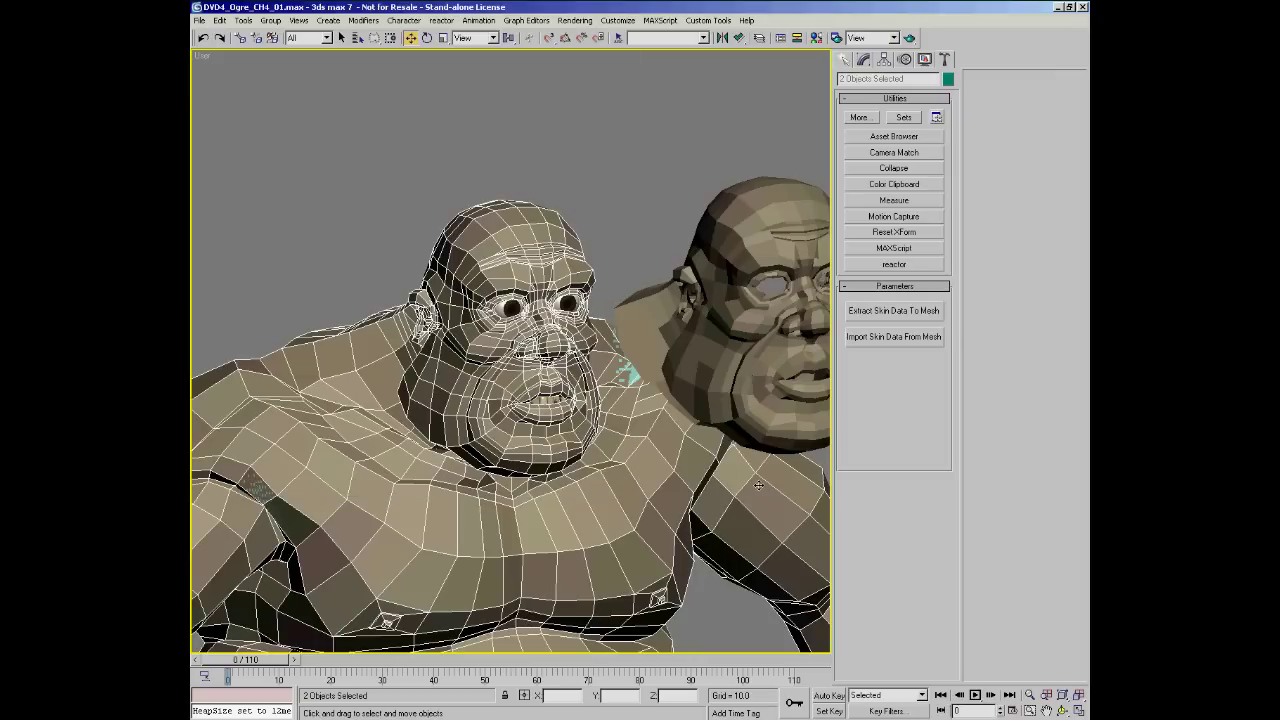
- Scrub the animation to examine how the combined mesh deforms with the imported weights, and return to frame 0
middle_click_drag(591, 481, 605, 301)
scroll(605, 301, "down", 3)
key("alt+z")
left_click_drag(563, 314, 535, 466)
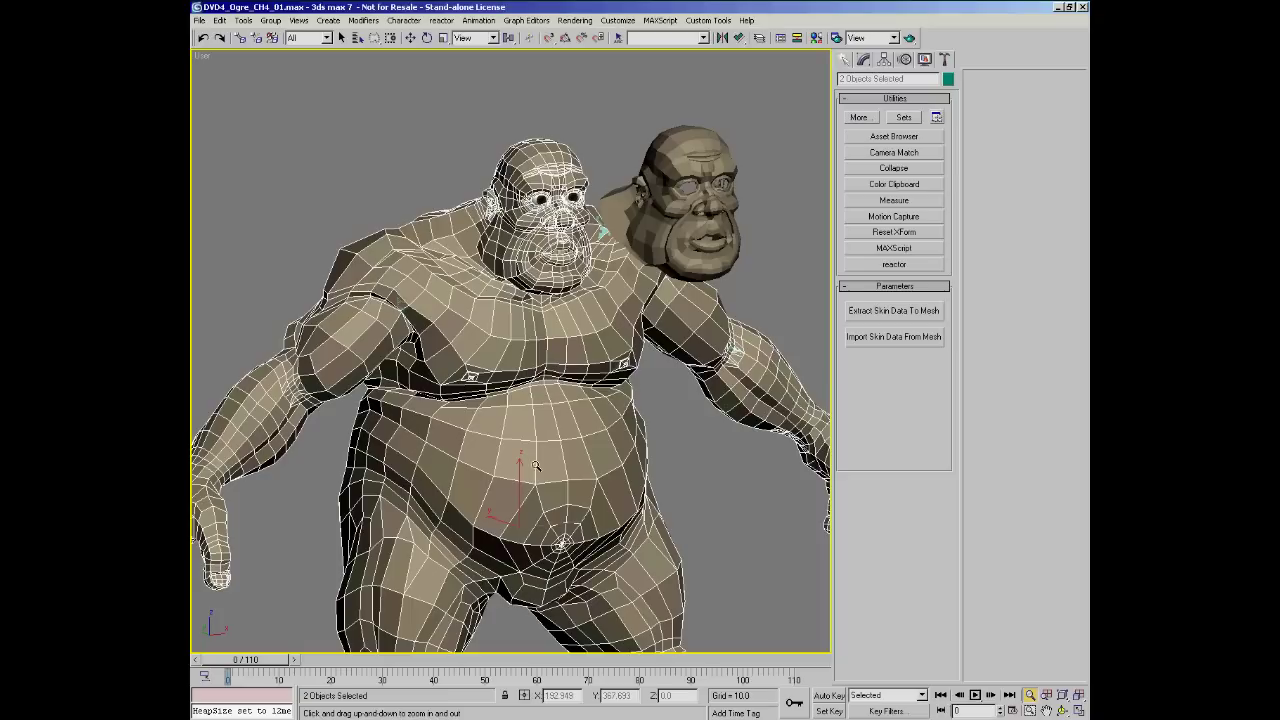
left_click_drag(350, 668, 512, 670)
key("ctrl+r")
left_click_drag(556, 490, 490, 400)
left_click_drag(533, 438, 383, 630)
left_click_drag(485, 662, 215, 660)
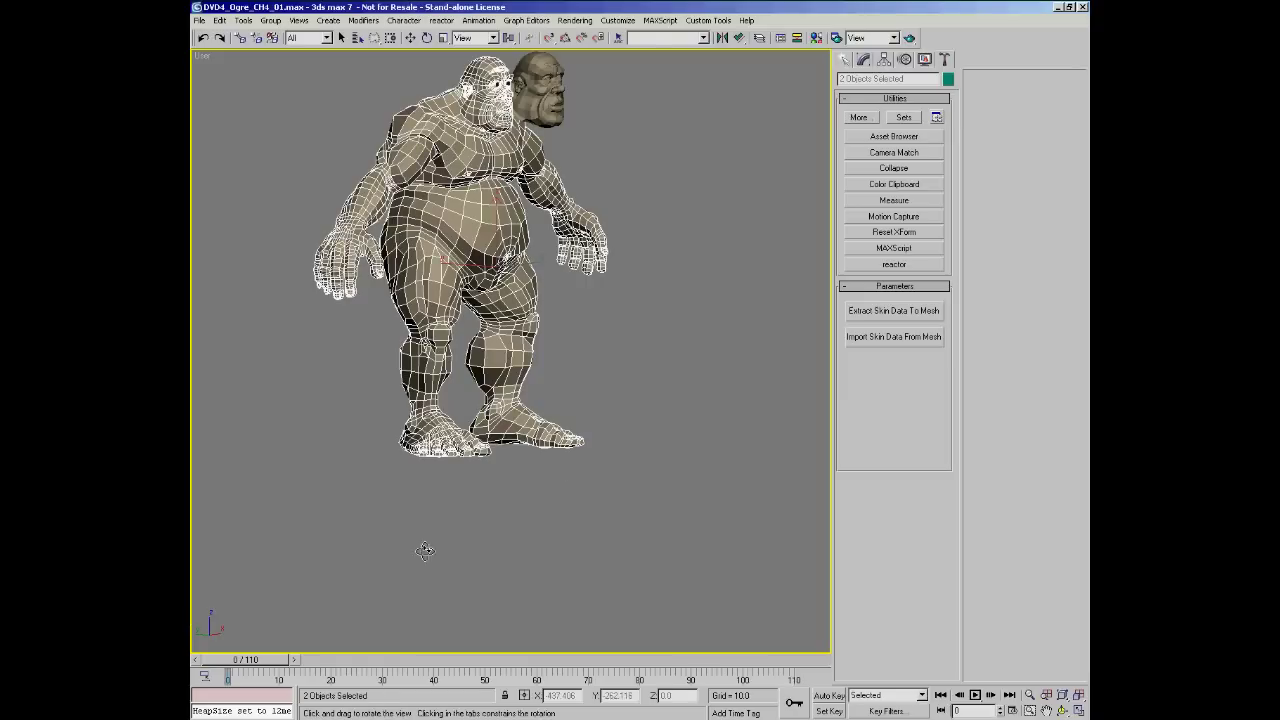
- Select the skinData named selection set and hide its mesh again
middle_click_drag(616, 435, 540, 540)
middle_click_drag(560, 480, 723, 20, "ctrl+alt")
left_click(700, 50)
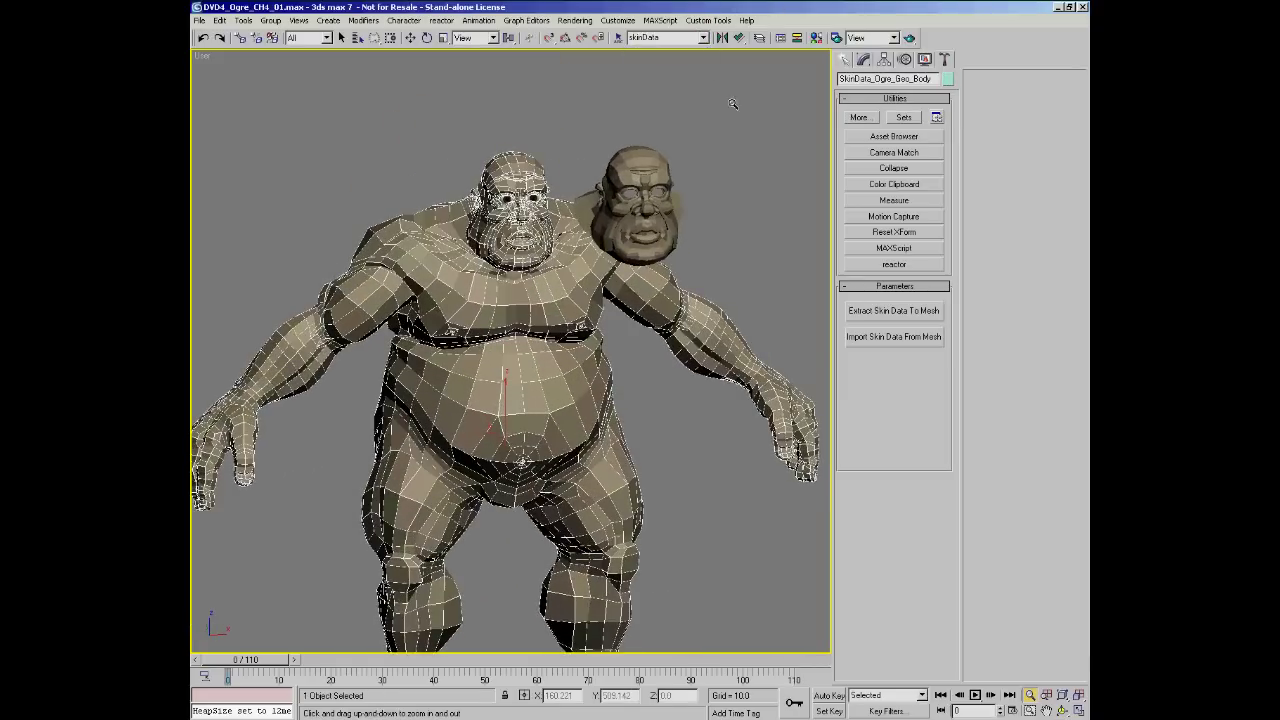
key("ctrl+d")
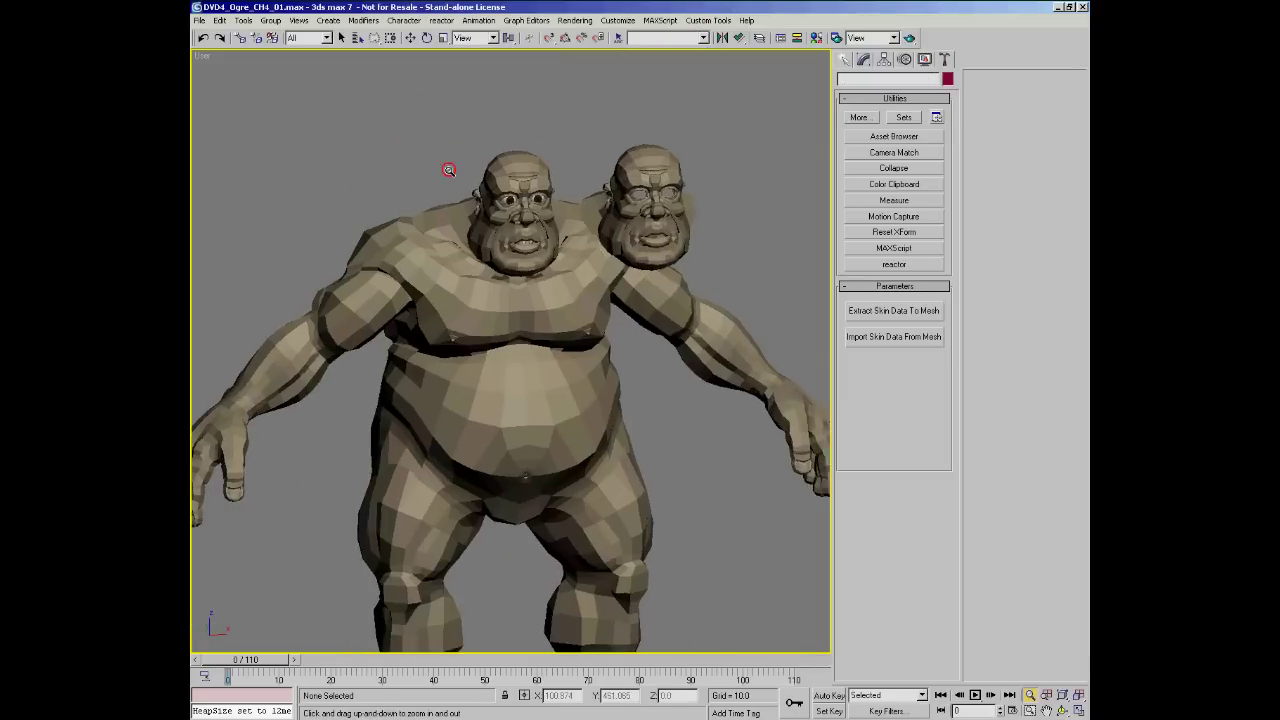
- Select the separate Open head beside the ogre and show its Editable Poly settings
scroll(449, 166, "up", 2)
key("w")
left_click(706, 152)
middle_click_drag(706, 152, 621, 274, "alt")
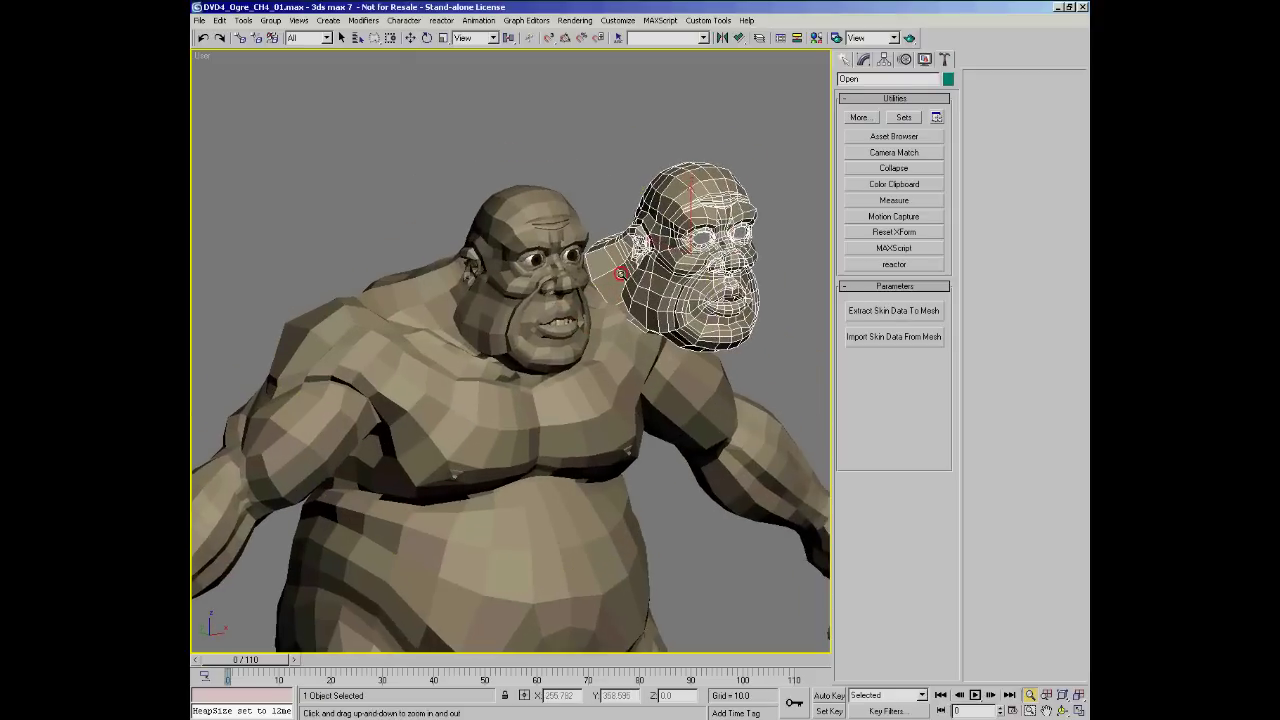
left_click_drag(621, 274, 620, 262)
left_click(865, 60)
middle_click_drag(587, 339, 537, 319)
- Edit the Open head's vertices with soft selection enabled and an edge distance of 8
left_click(862, 227)
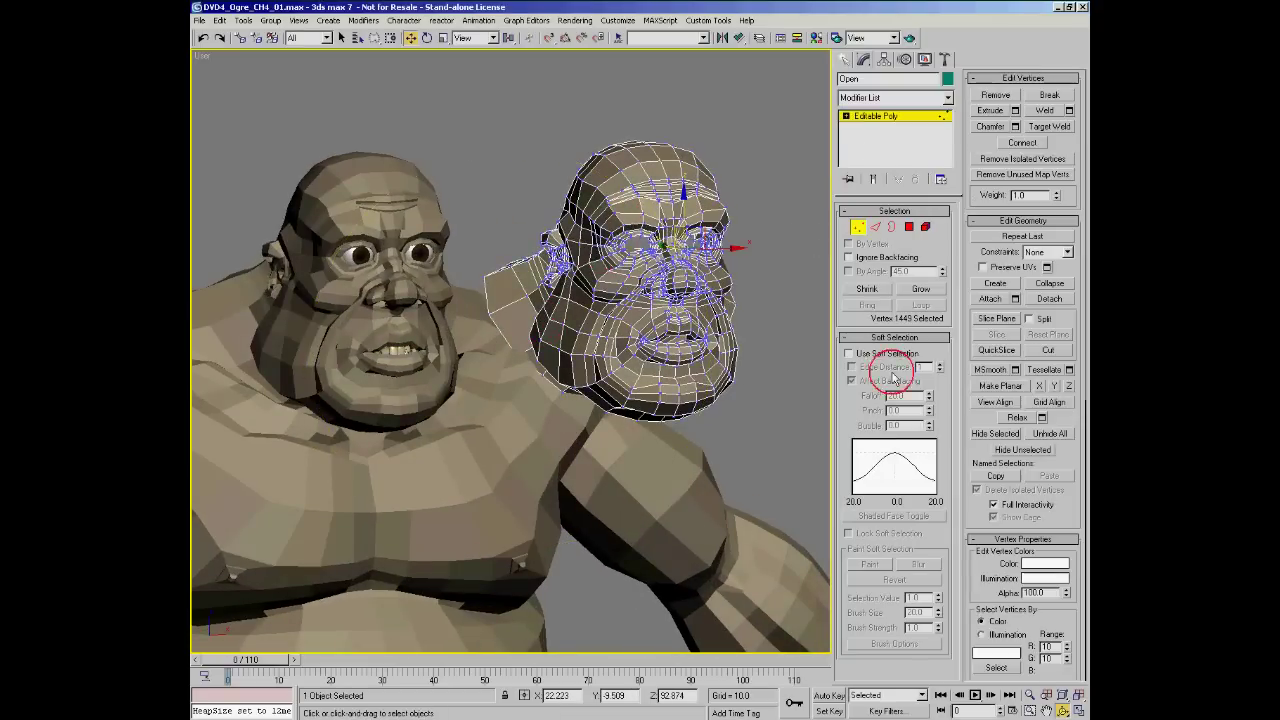
left_click(848, 353)
left_click(851, 367)
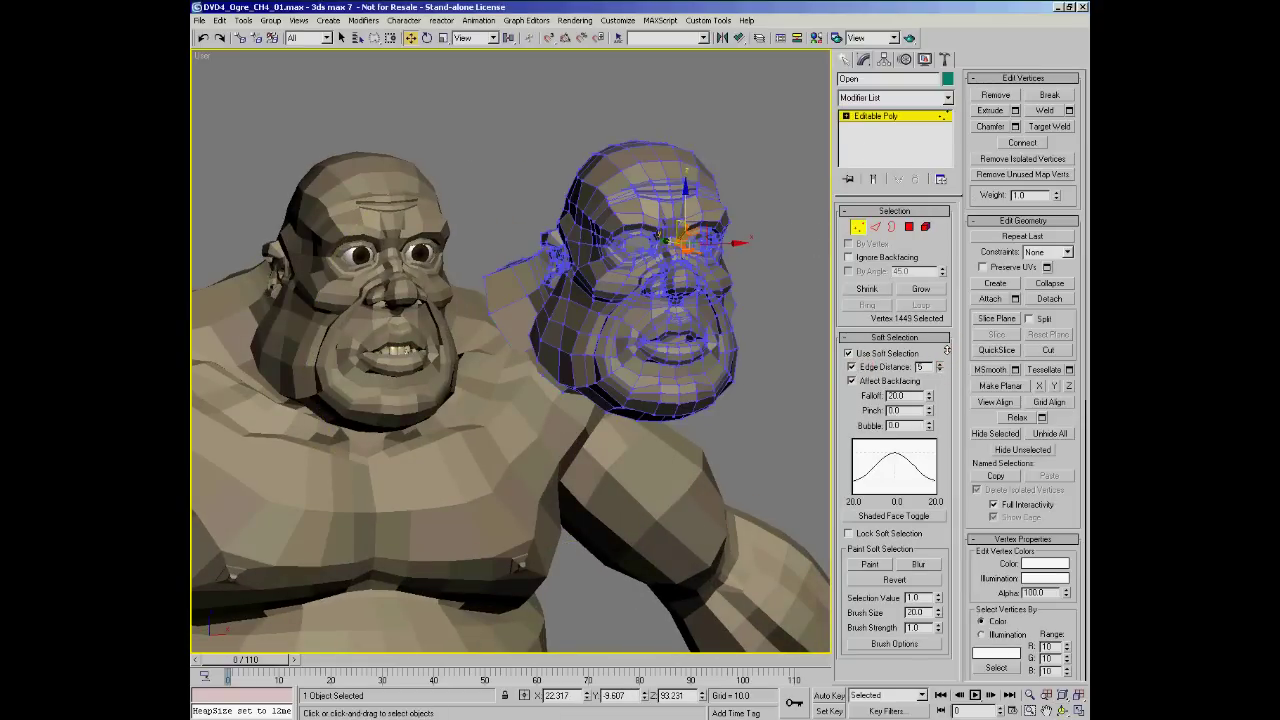
scroll(740, 400, "up", 10)
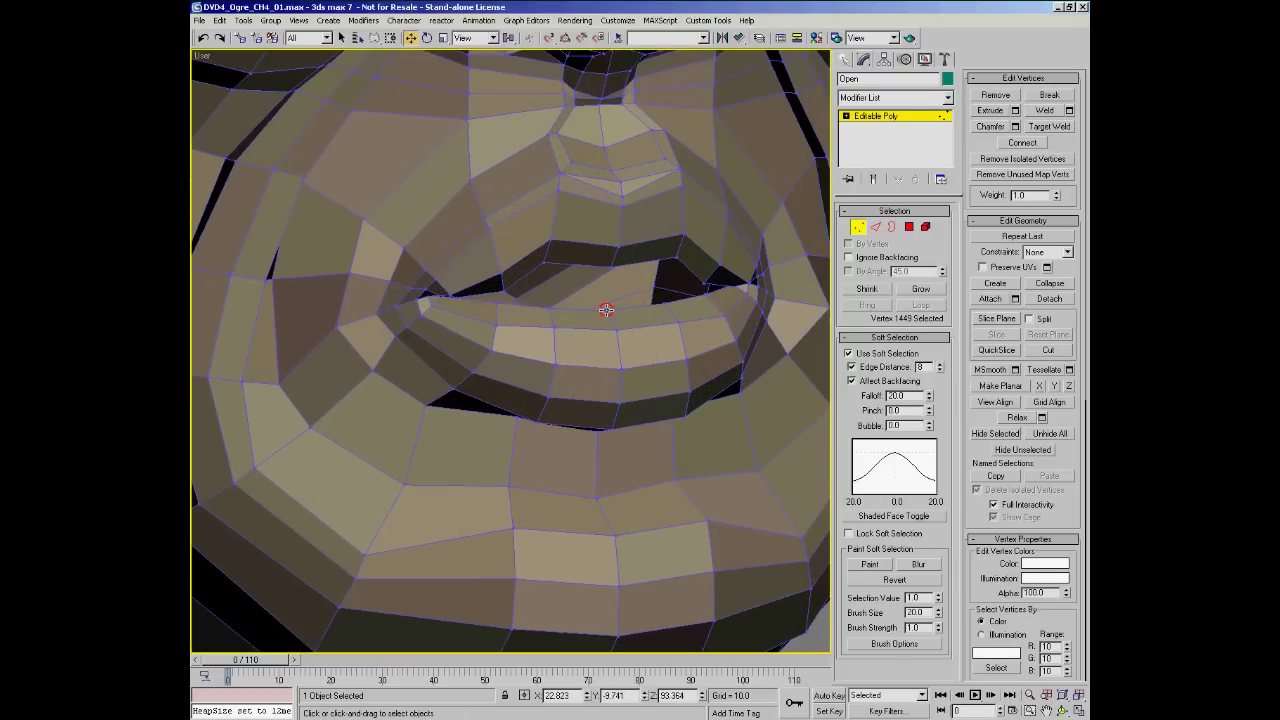
- Select the vertices down the middle of the Open head's lower lip and chin, with a soft selection falloff of 5.0
left_click(606, 310)
left_click(617, 330, "ctrl")
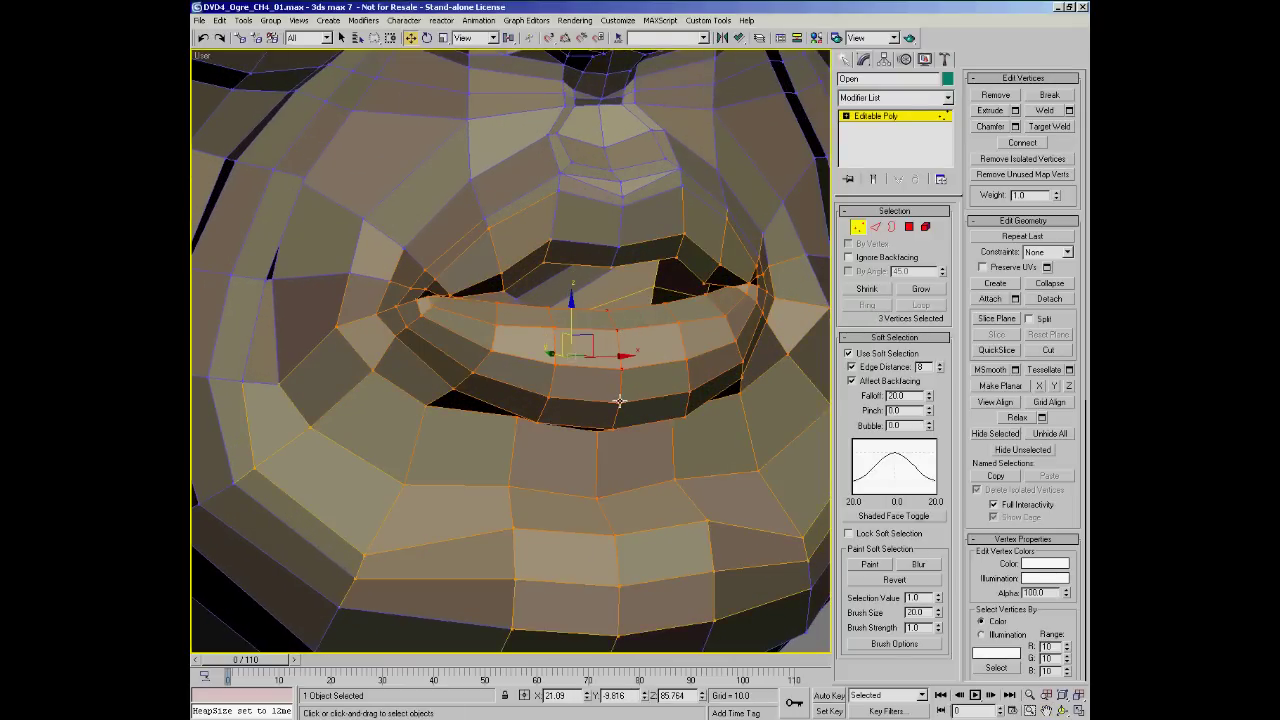
left_click(612, 429, "ctrl")
middle_click_drag(612, 430, 693, 380)
left_click(591, 374, "ctrl")
scroll(634, 386, "down", 5)
left_click_drag(930, 397, 928, 451)
middle_click_drag(641, 379, 638, 355, "alt")
left_click(644, 385, "ctrl")
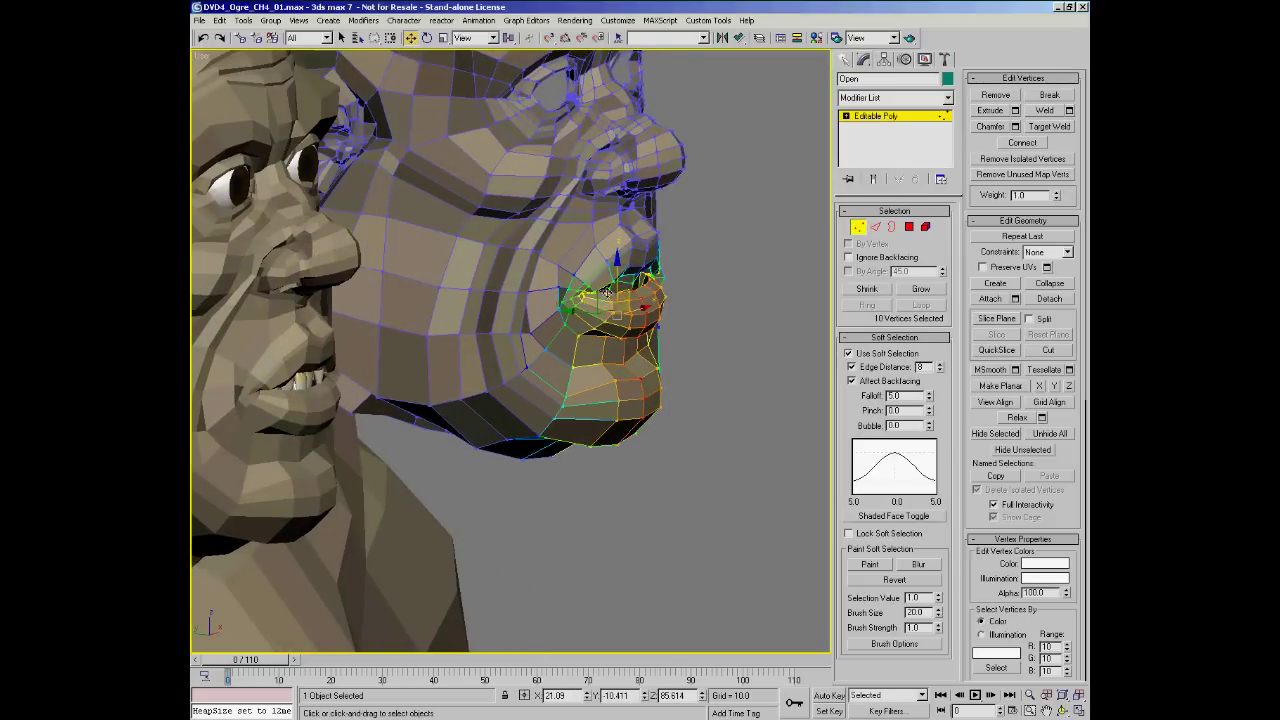
- Move the softly selected lower lip and chin downward to open the mouth wider, and leave vertex editing
left_click_drag(607, 293, 609, 311)
middle_click_drag(609, 311, 386, 253)
left_click(861, 230)
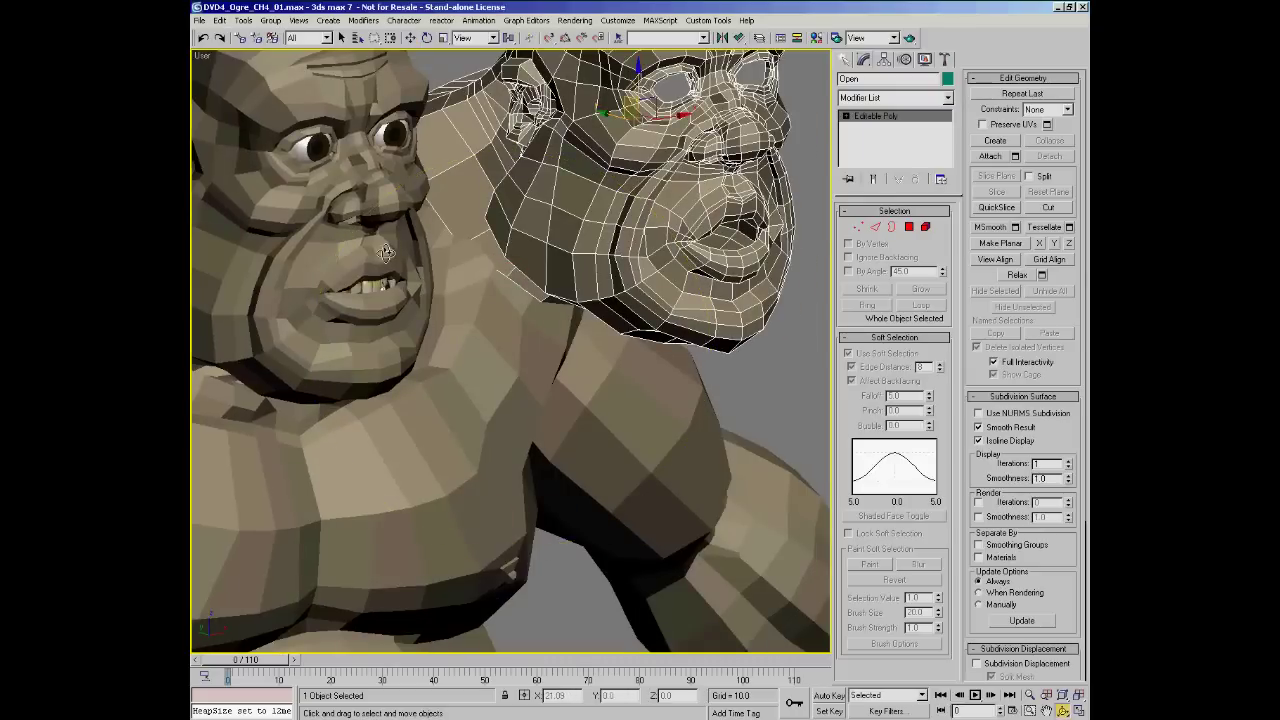
- Select the combined ogre mesh and go to the Morpher level of its modifier stack
left_click(367, 253)
middle_click_drag(510, 306, 540, 375)
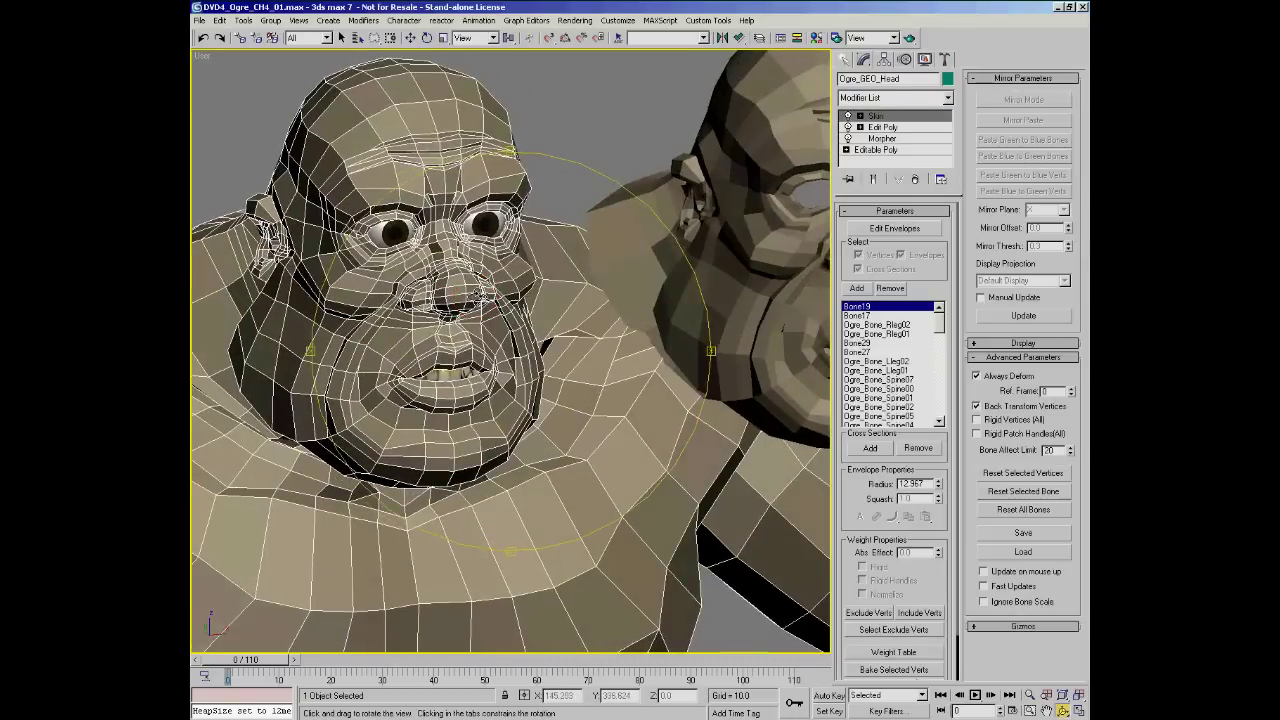
middle_click_drag(790, 235, 790, 213, "ctrl+alt")
left_click(884, 138)
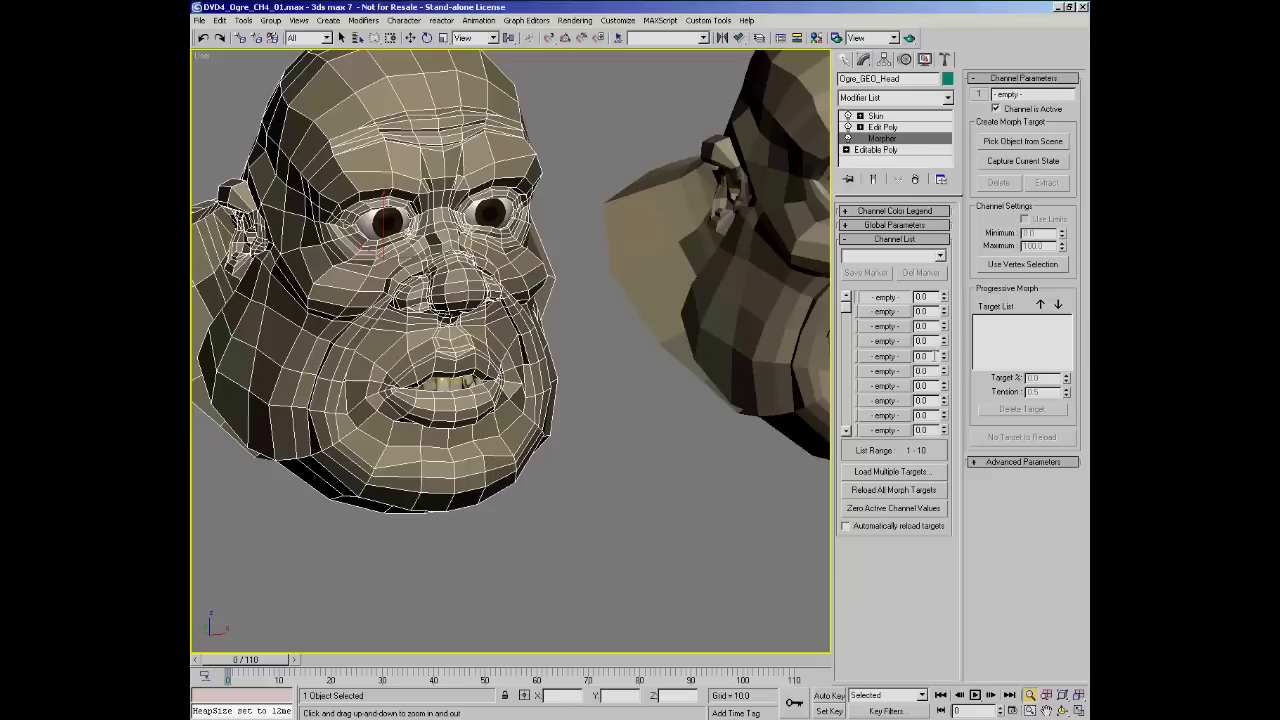
- Compare the ogre's head at the Morpher level with the open-mouth target head from several angles
left_click_drag(612, 292, 593, 320)
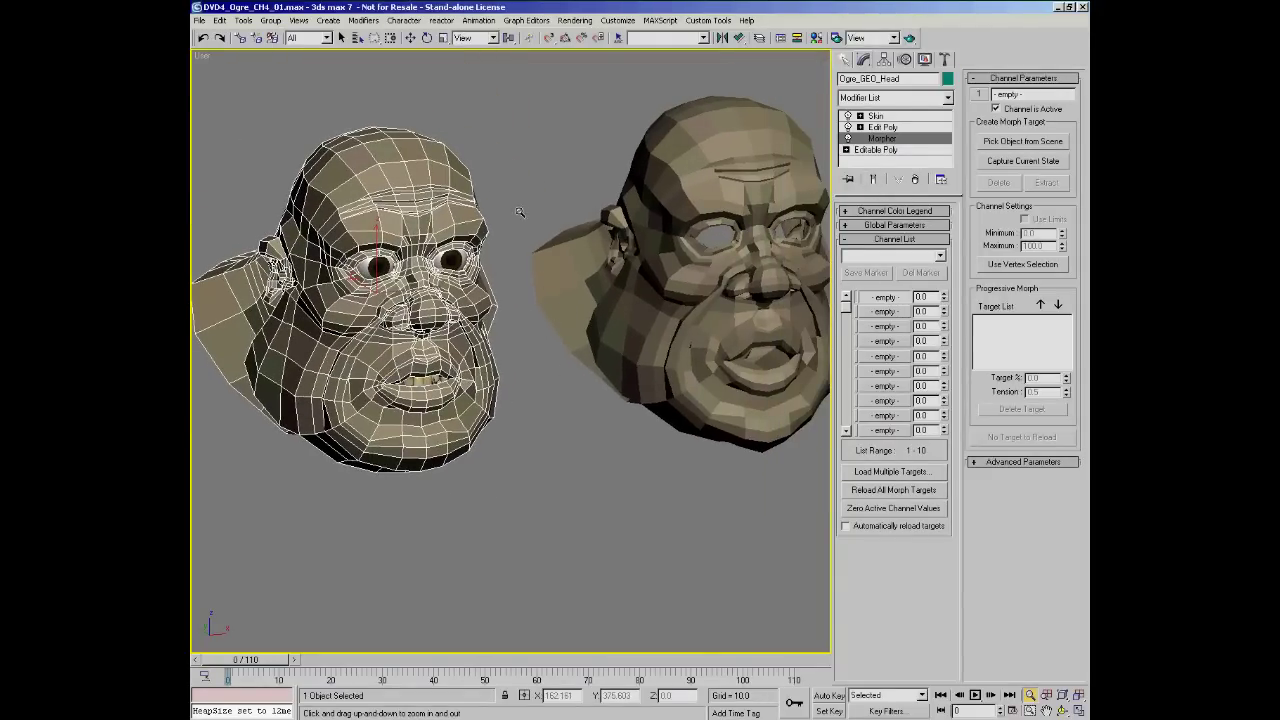
middle_click_drag(368, 352, 432, 340)
middle_click_drag(516, 292, 453, 323)
key("ctrl+r")
left_click_drag(453, 323, 500, 278)
middle_click_drag(500, 278, 497, 349)
left_click_drag(497, 349, 492, 334)
middle_click_drag(395, 346, 421, 334)
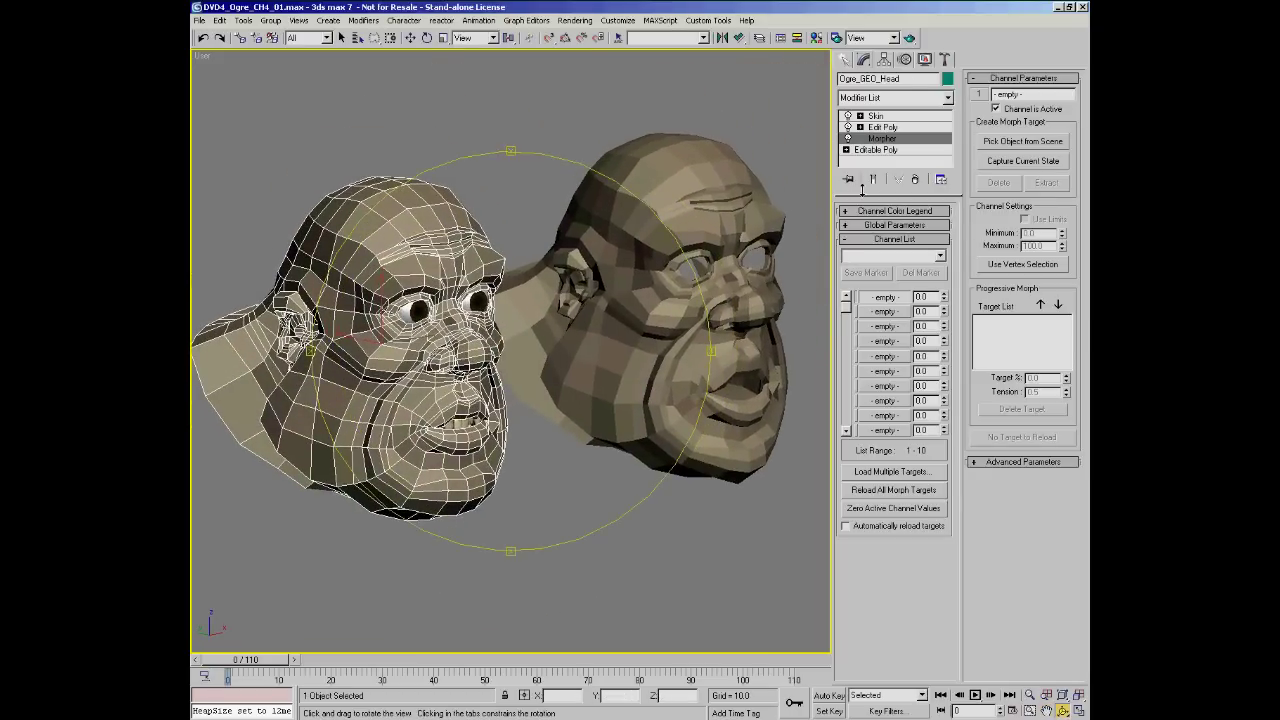